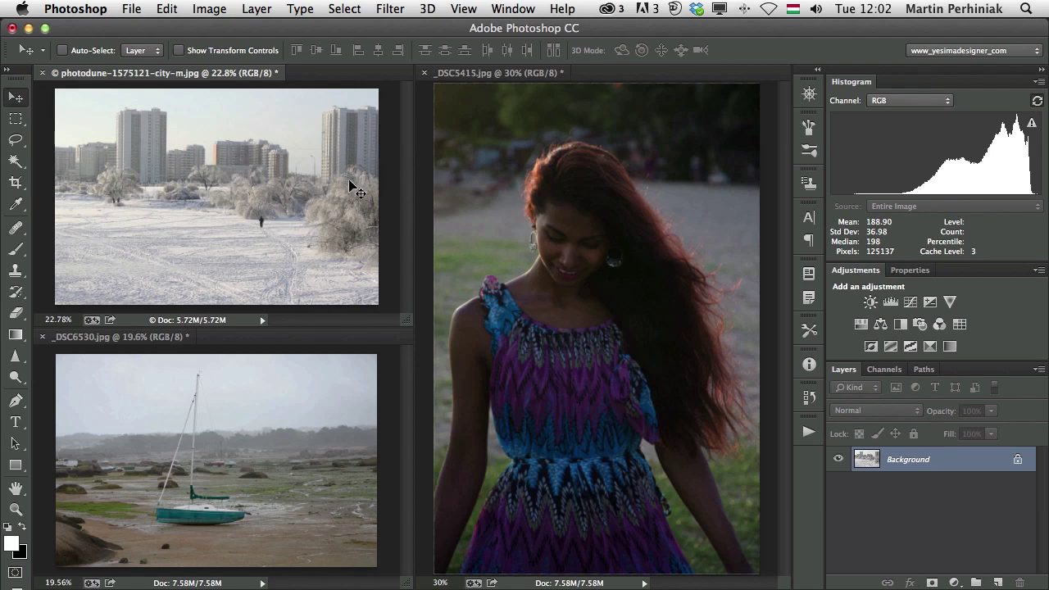
# Step: Compare the histograms of the portrait, boat and snow scene photos in turn
pyautogui.click(611, 283)
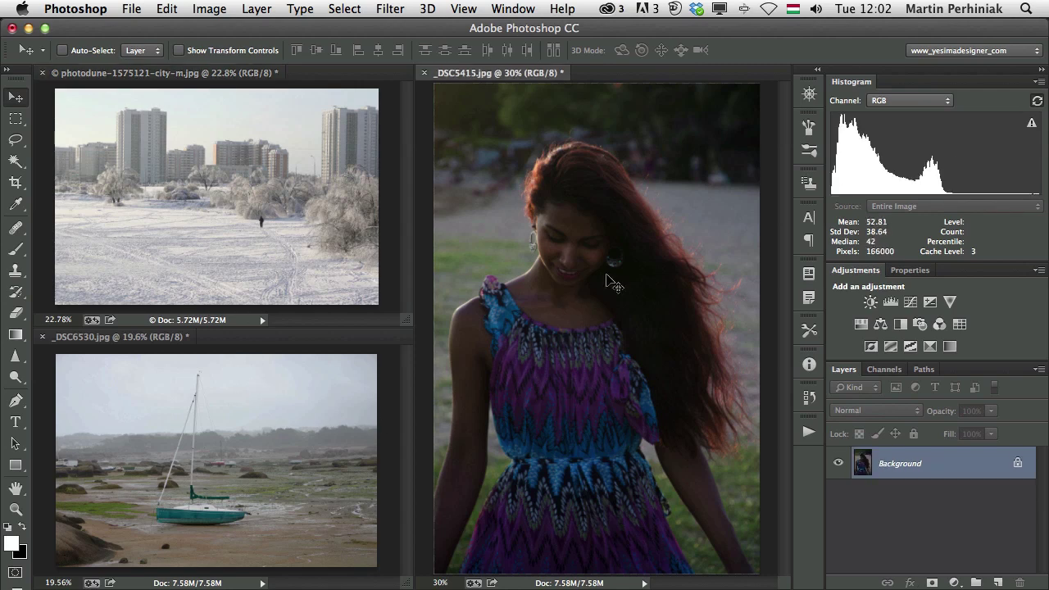
pyautogui.click(261, 442)
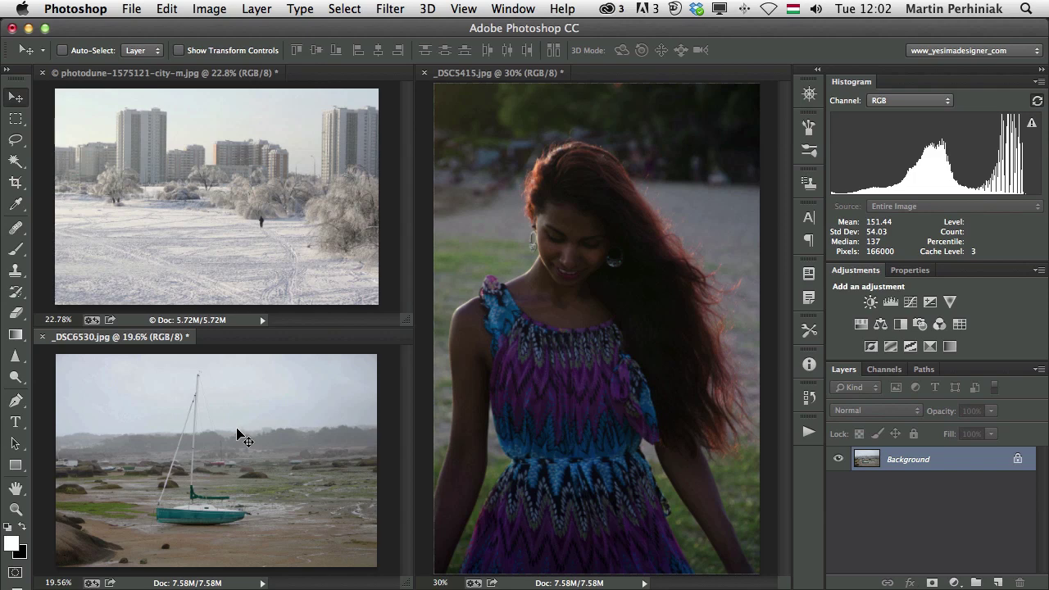
pyautogui.click(1036, 82)
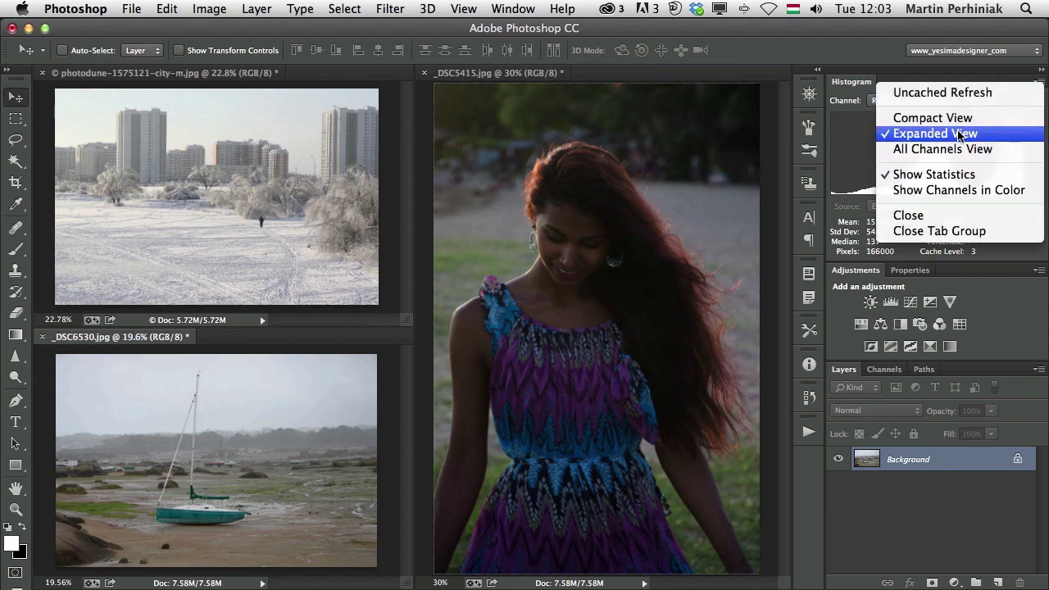
pyautogui.click(848, 211)
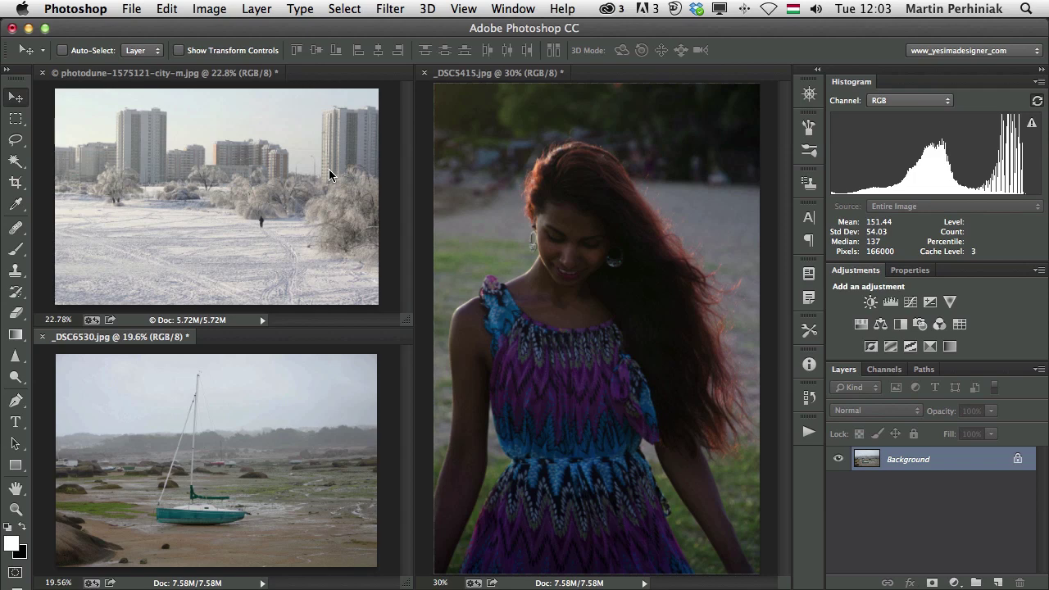
pyautogui.click(204, 173)
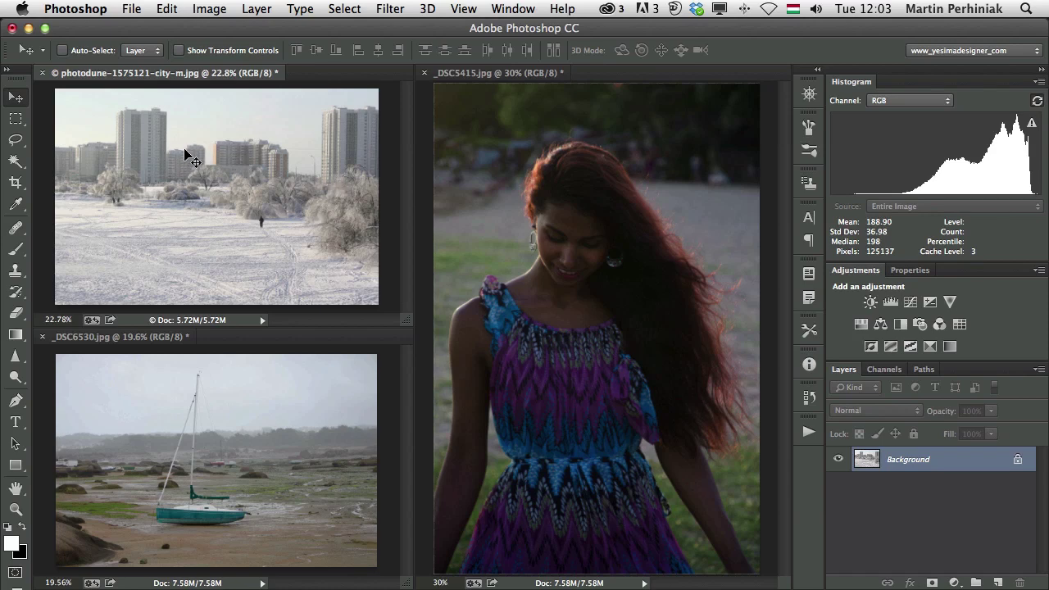
pyautogui.moveTo(931, 163)
pyautogui.click(501, 158)
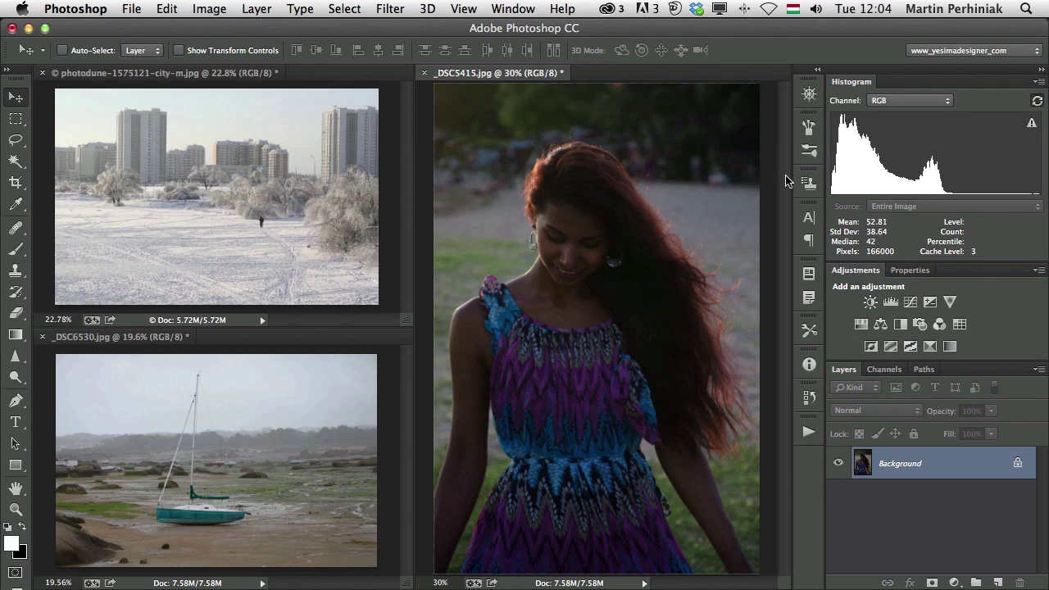
pyautogui.moveTo(895, 119)
pyautogui.click(230, 432)
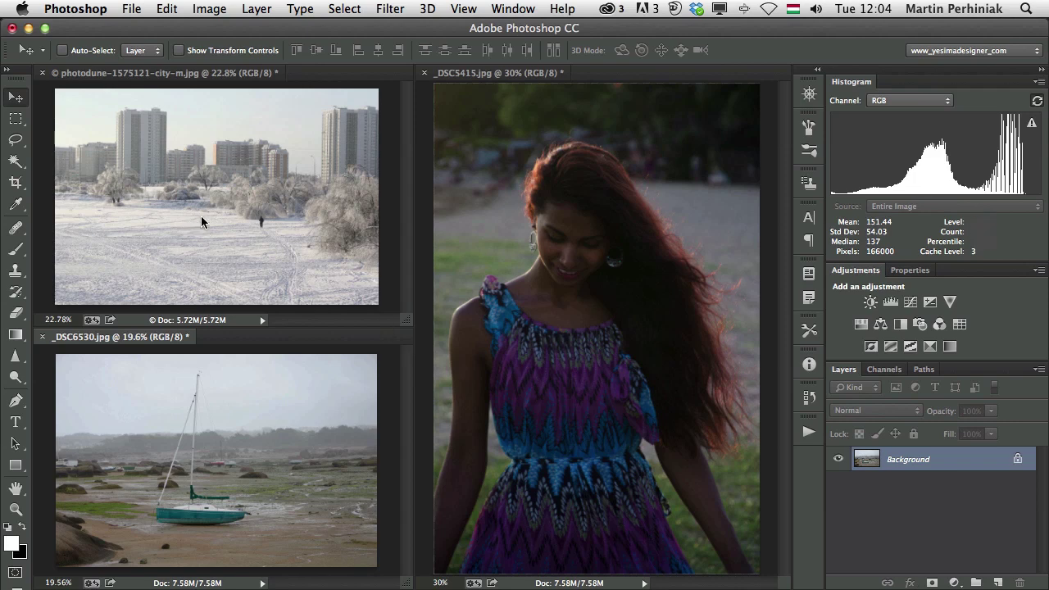
pyautogui.click(234, 206)
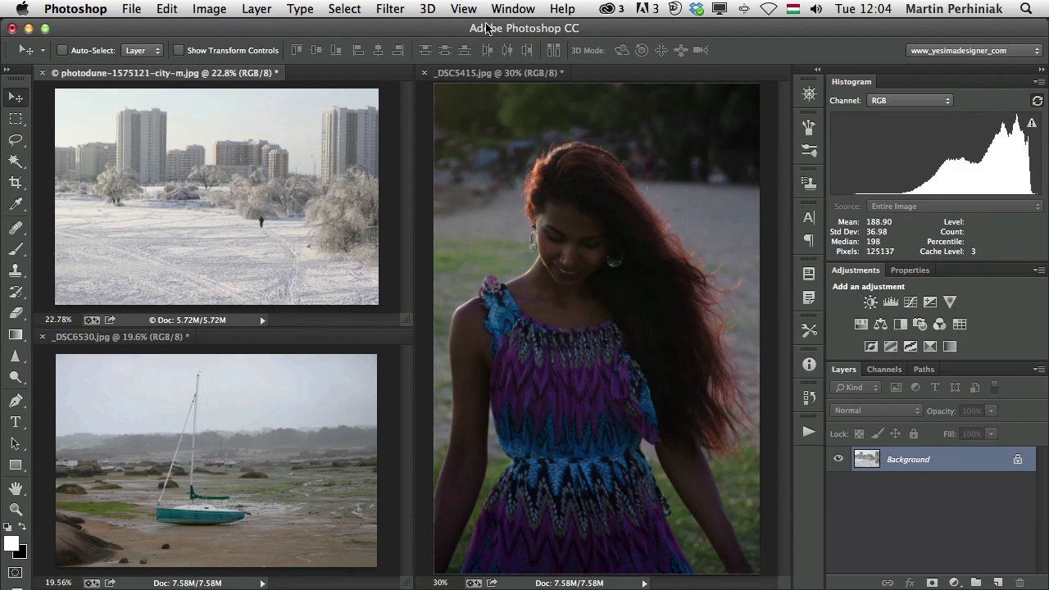
# Step: Consolidate all documents into tabs and fit the snow scene to the screen with Cmd+0
pyautogui.click(514, 9)
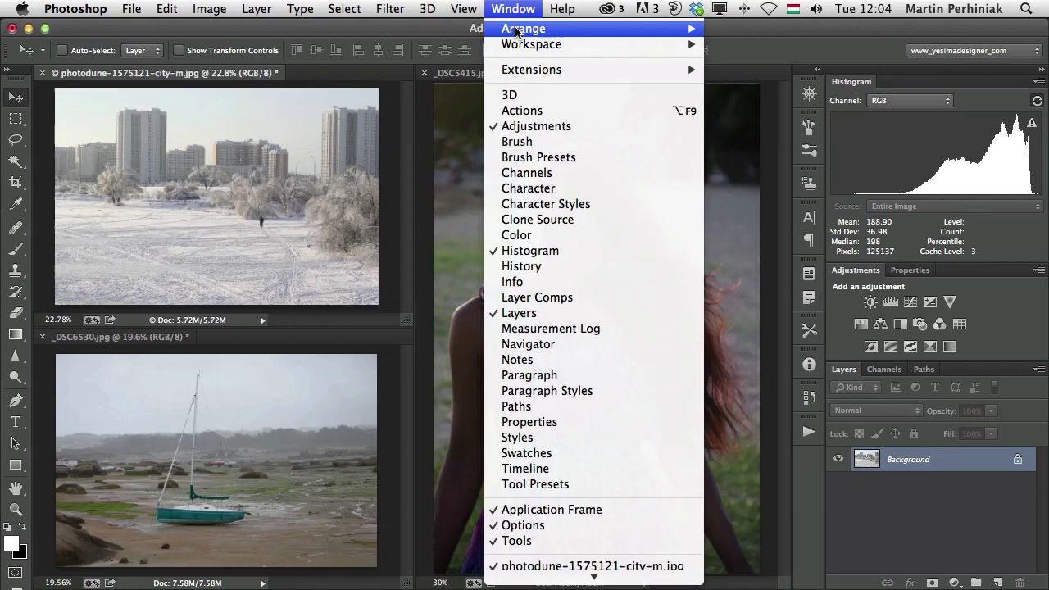
pyautogui.moveTo(521, 31)
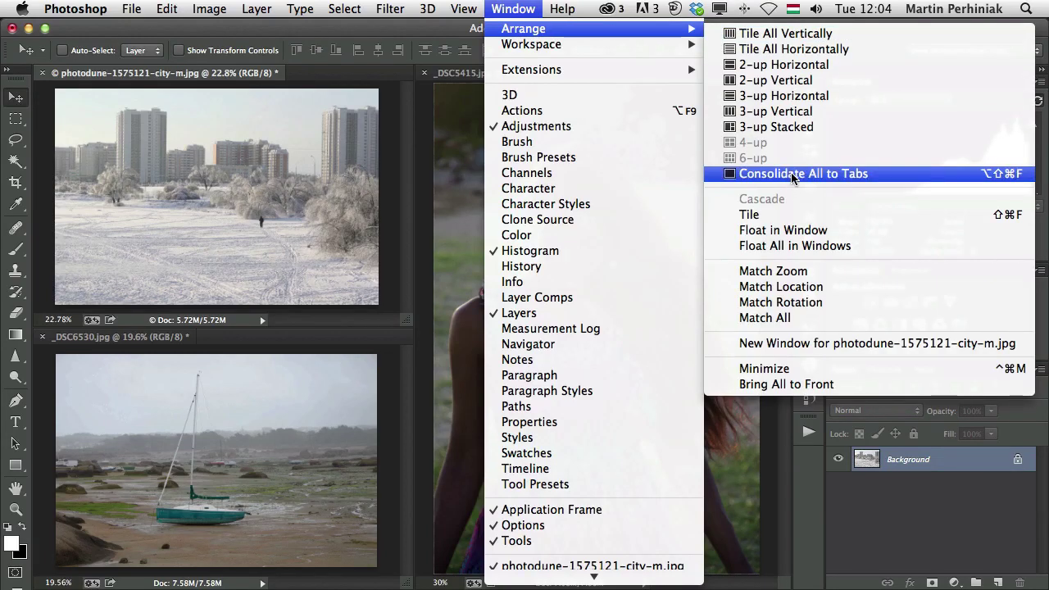
pyautogui.click(932, 173)
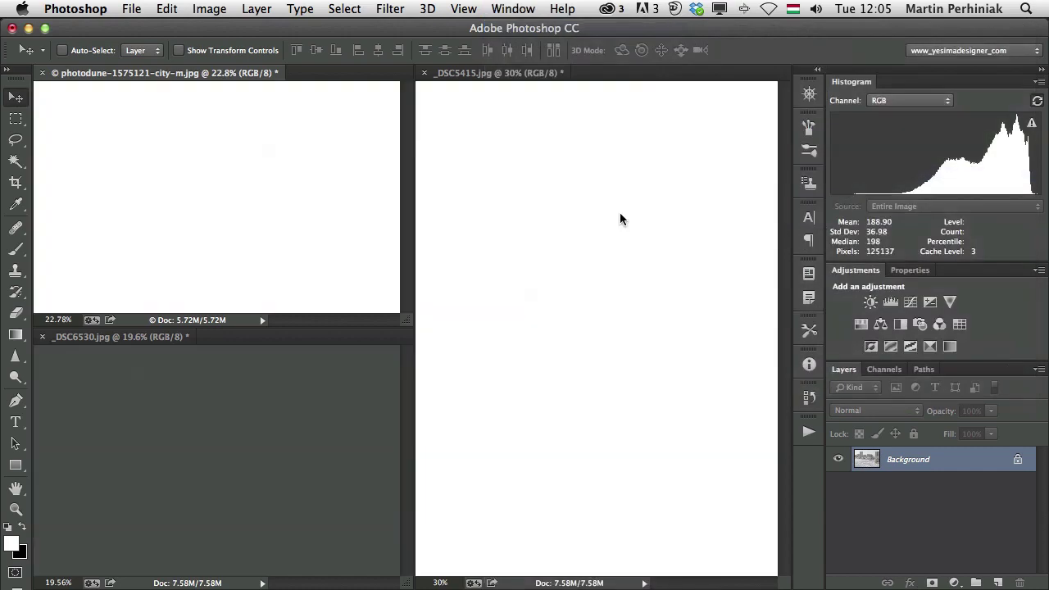
pyautogui.press('super+0')
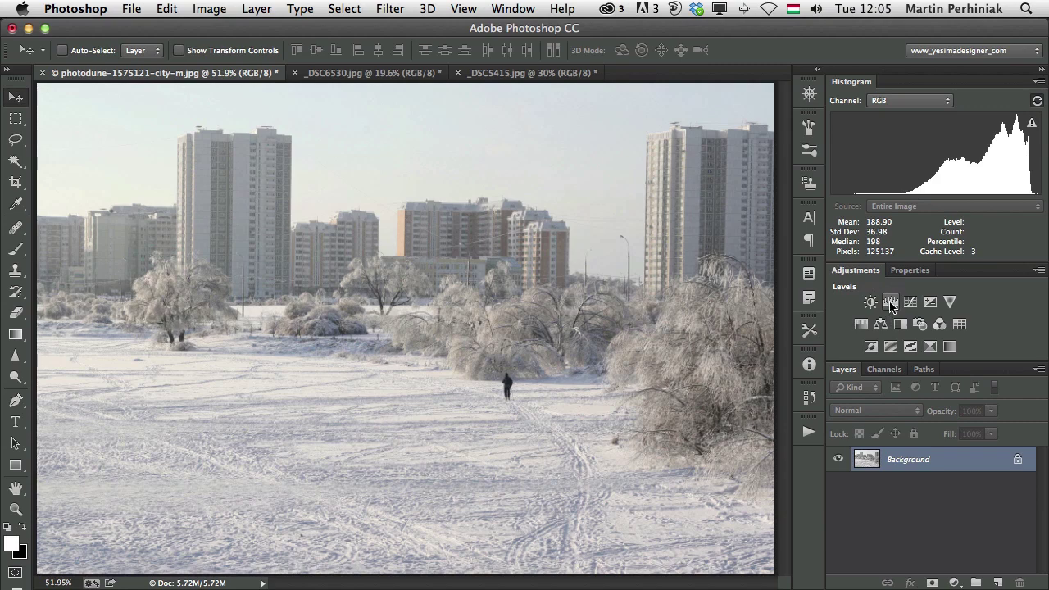
# Step: Add a Levels adjustment layer to the snow scene and show the Adjustments panel
pyautogui.click(891, 303)
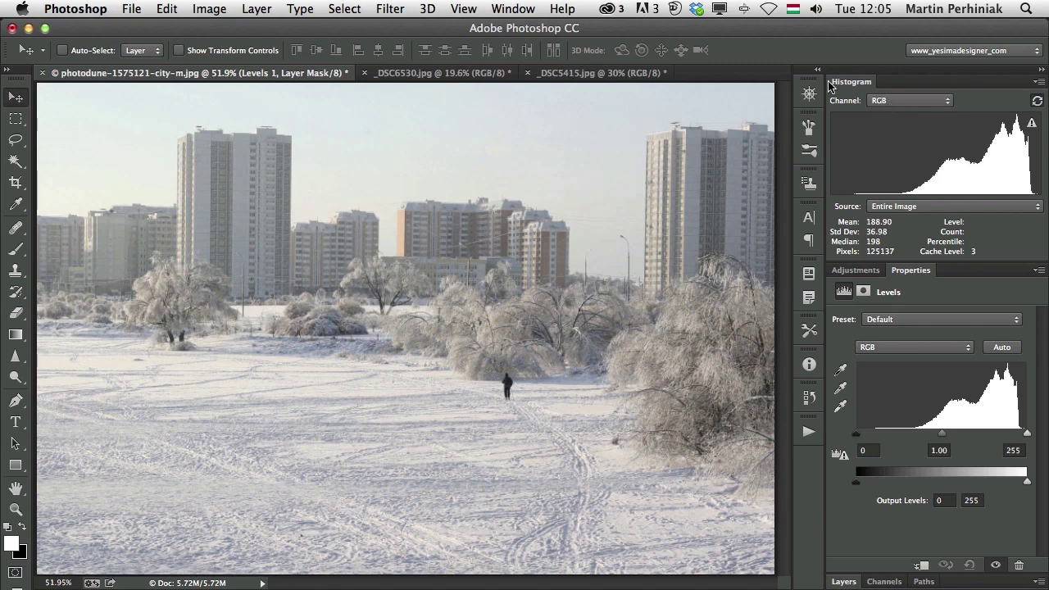
pyautogui.click(519, 12)
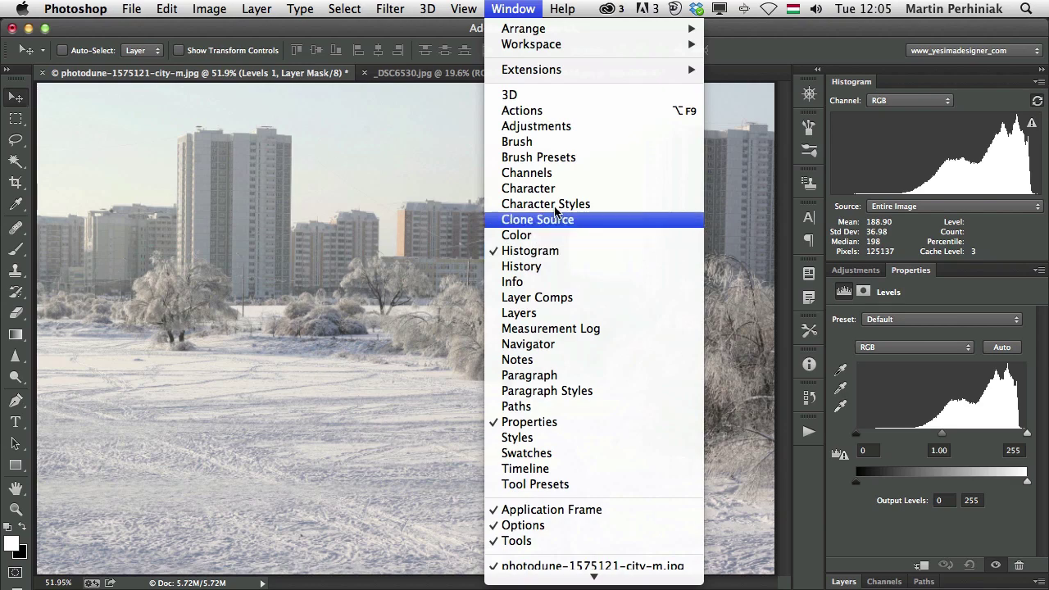
pyautogui.click(568, 128)
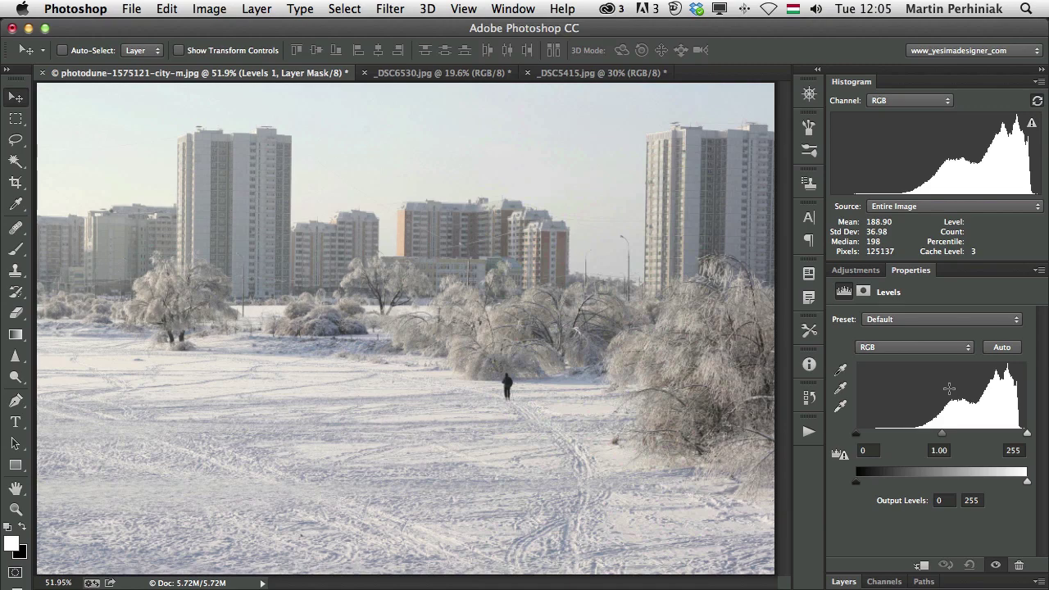
# Step: Collapse the Histogram panel, expand Layers to show Levels 1, then re-expand the Histogram
pyautogui.doubleClick(860, 83)
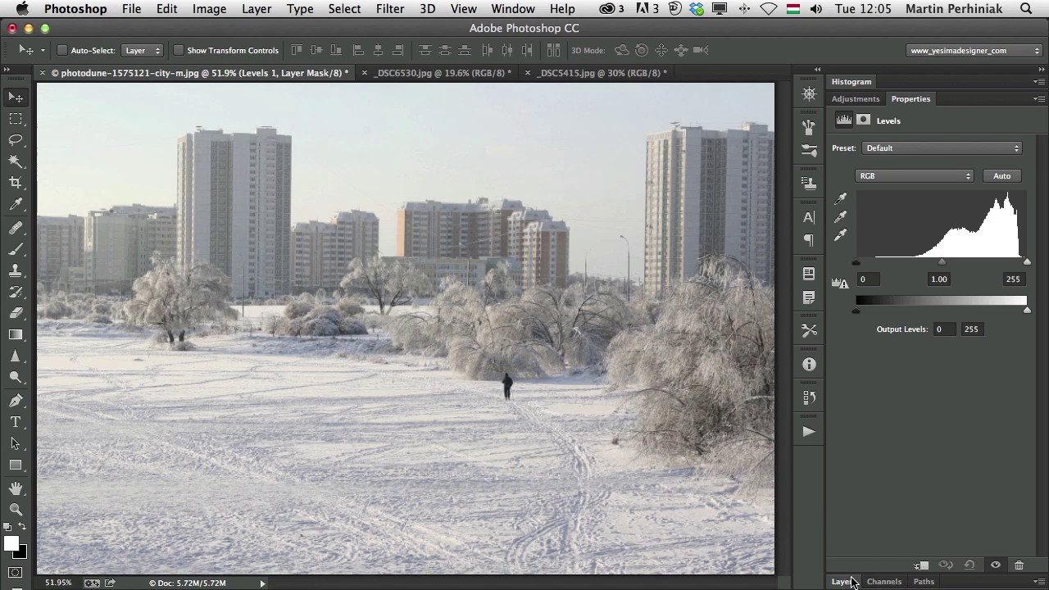
pyautogui.click(852, 582)
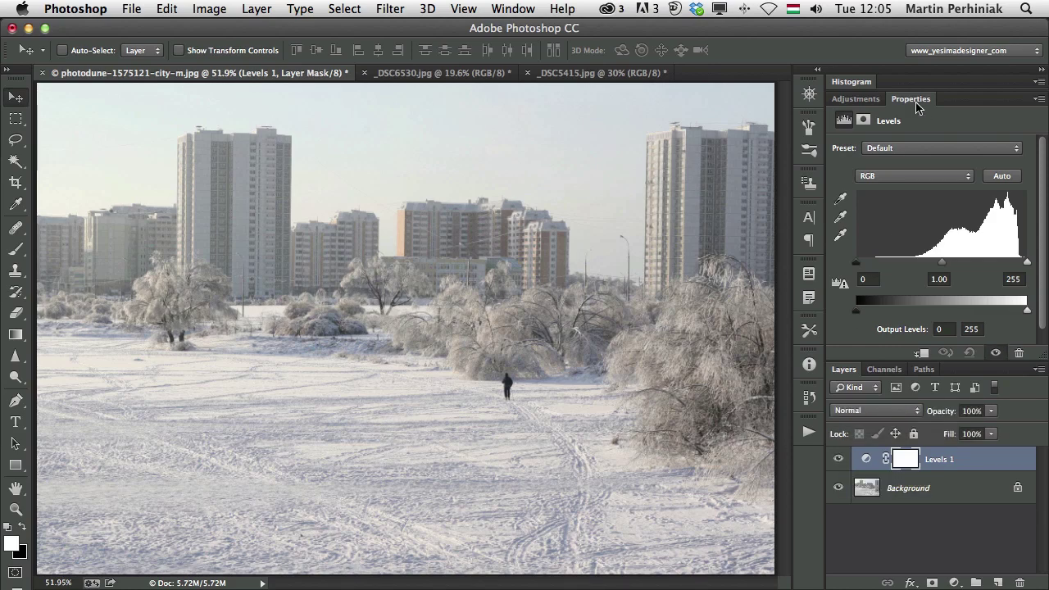
pyautogui.click(858, 83)
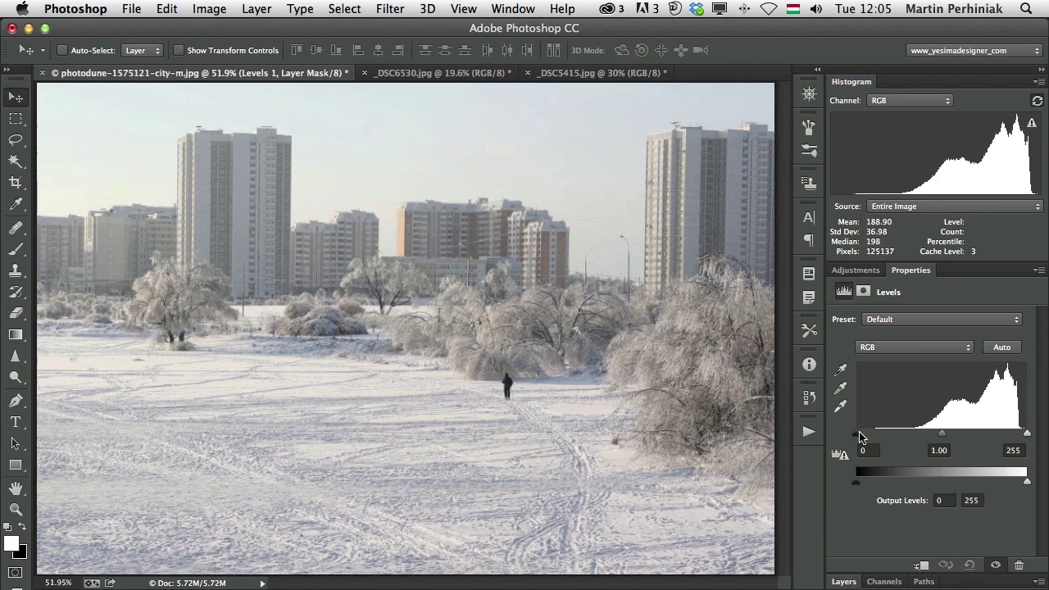
# Step: Raise the snow scene's Levels black input to 88 after refreshing the histogram with uncached data
pyautogui.moveTo(857, 438); pyautogui.dragTo(909, 440)
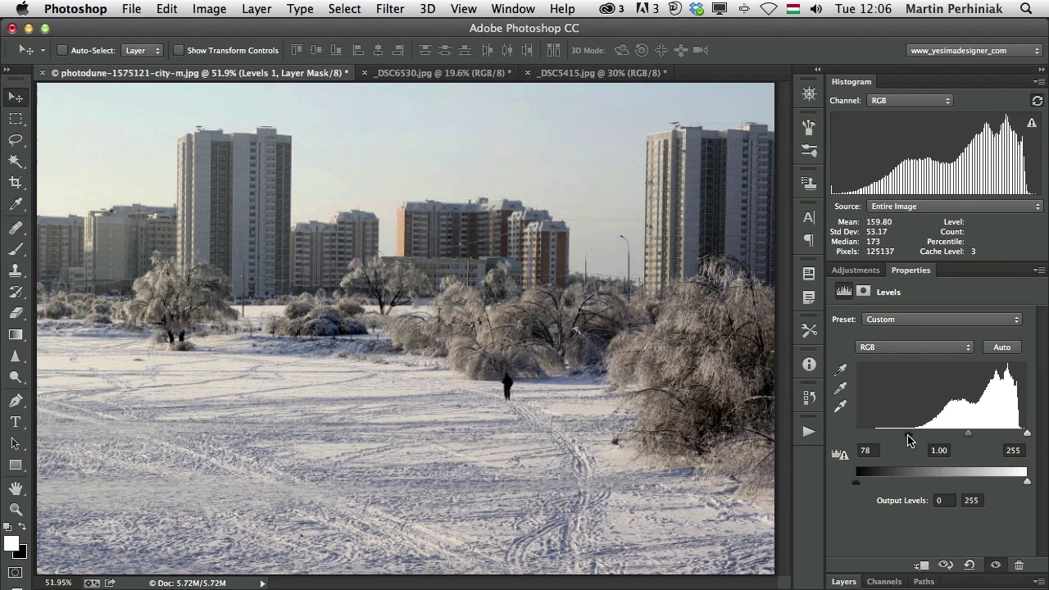
pyautogui.moveTo(908, 436)
pyautogui.mouseDown()
pyautogui.moveTo(844, 439)
pyautogui.moveTo(903, 439)
pyautogui.mouseUp()
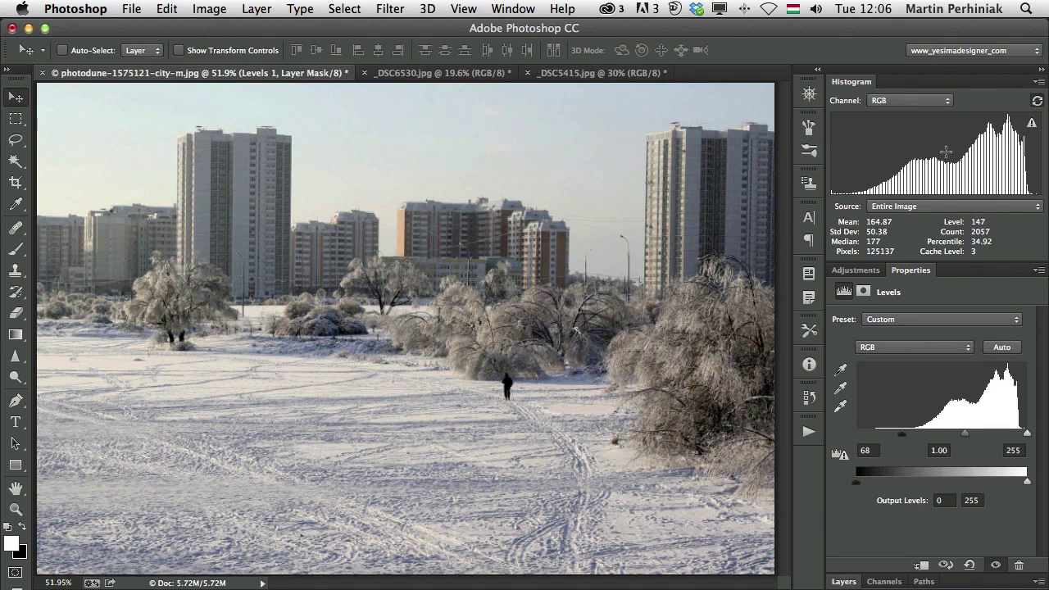
pyautogui.click(1032, 127)
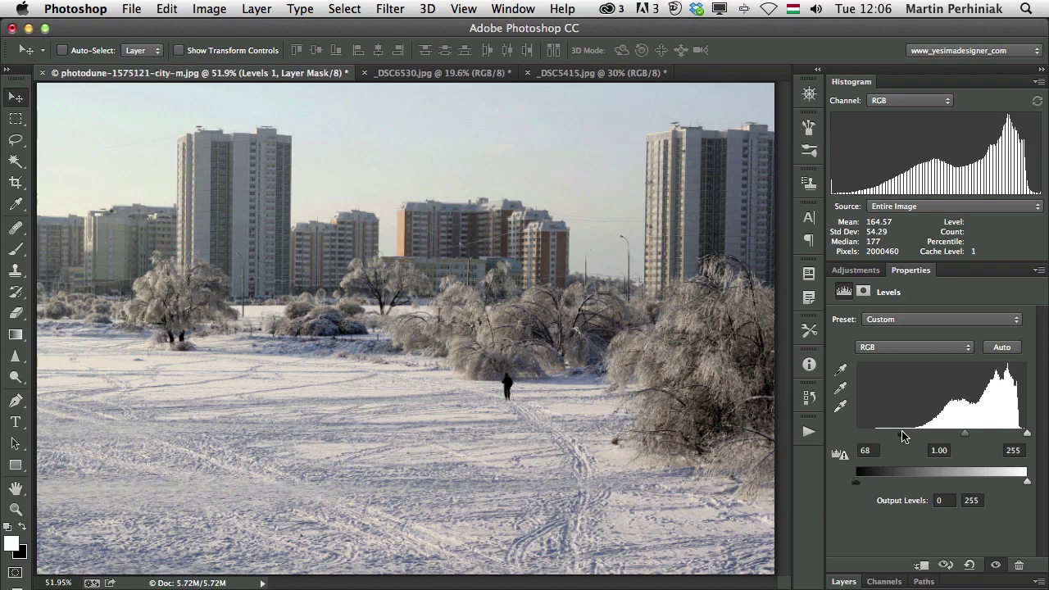
pyautogui.moveTo(901, 433); pyautogui.dragTo(916, 434)
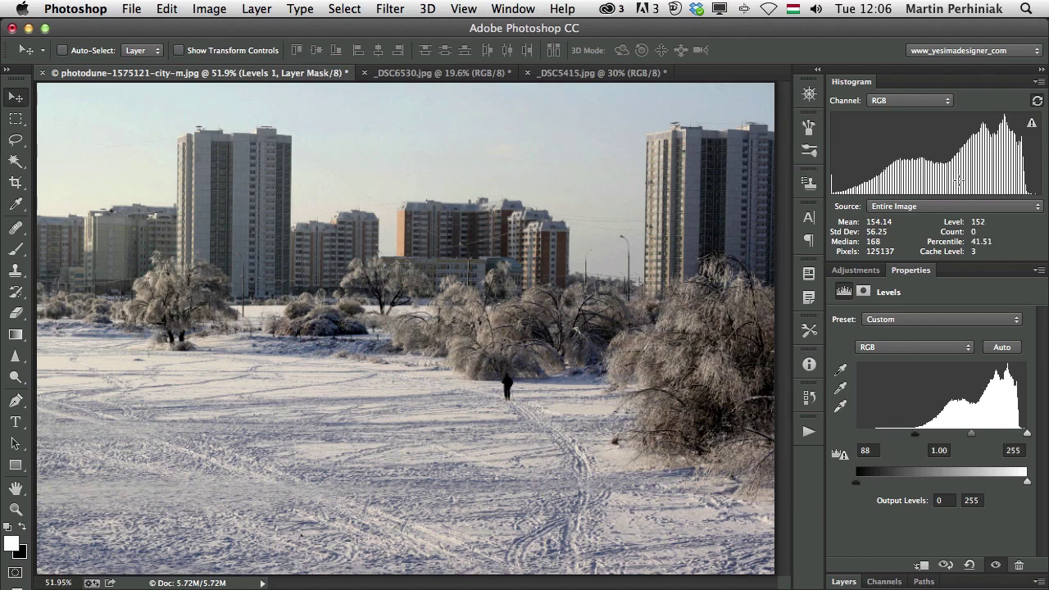
# Step: Raise the black input and pull the white input down toward 244, refreshing the histogram
pyautogui.click(1032, 124)
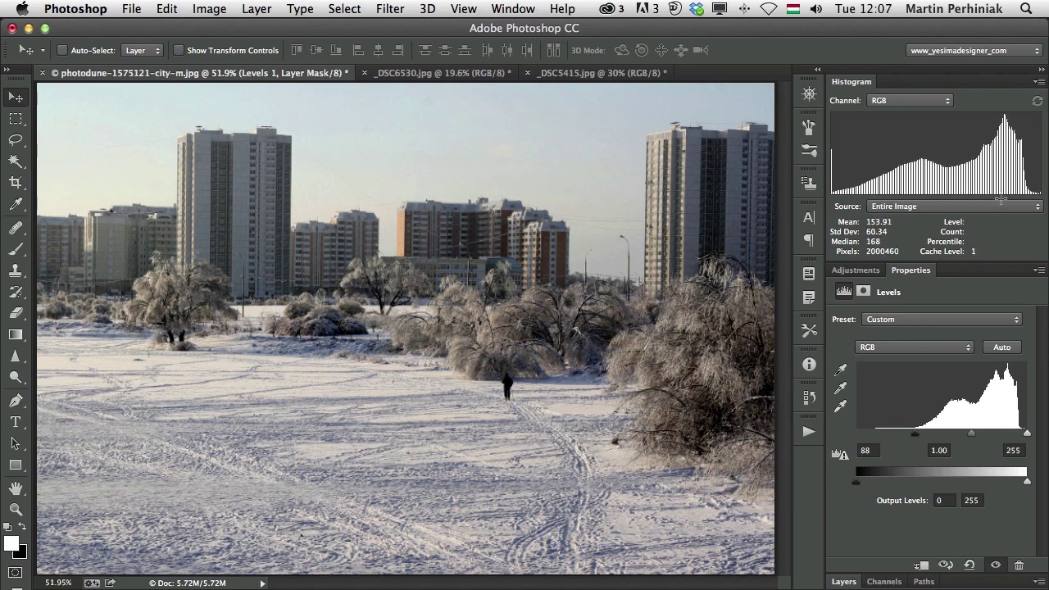
pyautogui.moveTo(915, 434); pyautogui.dragTo(939, 436)
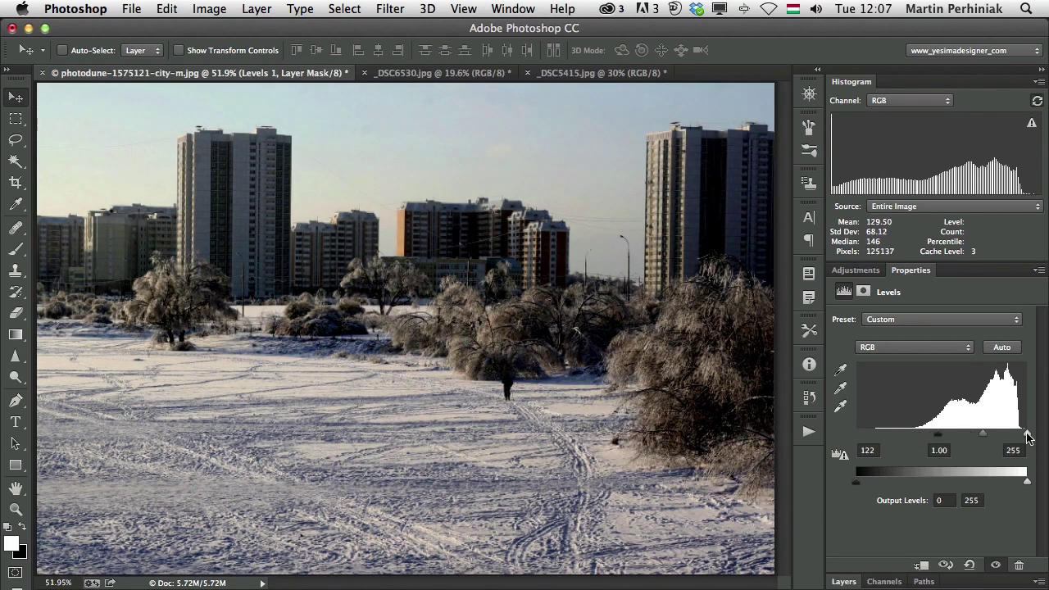
pyautogui.moveTo(1026, 434); pyautogui.dragTo(1013, 434)
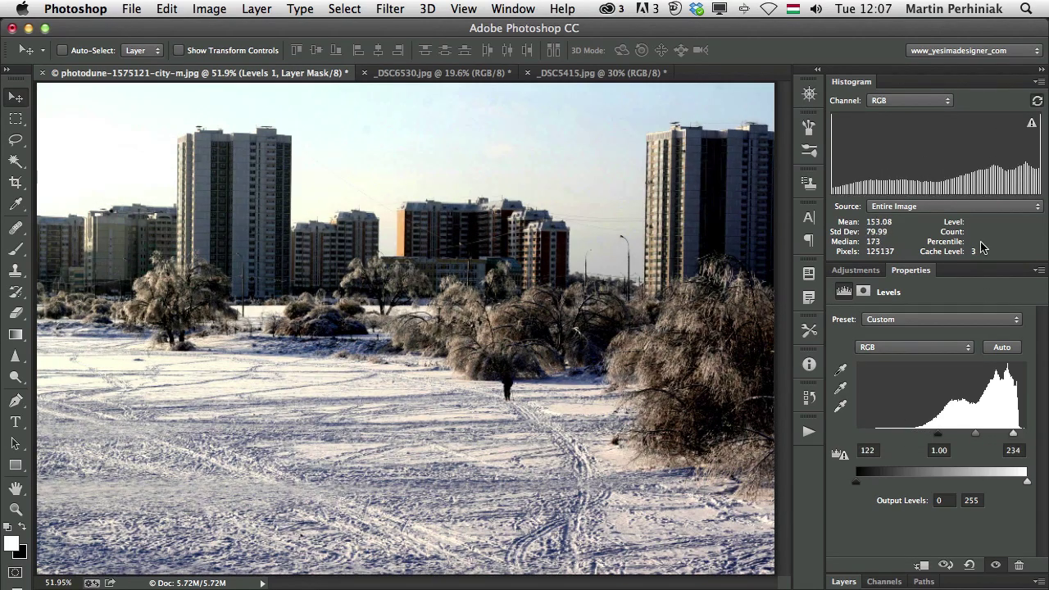
pyautogui.click(1037, 100)
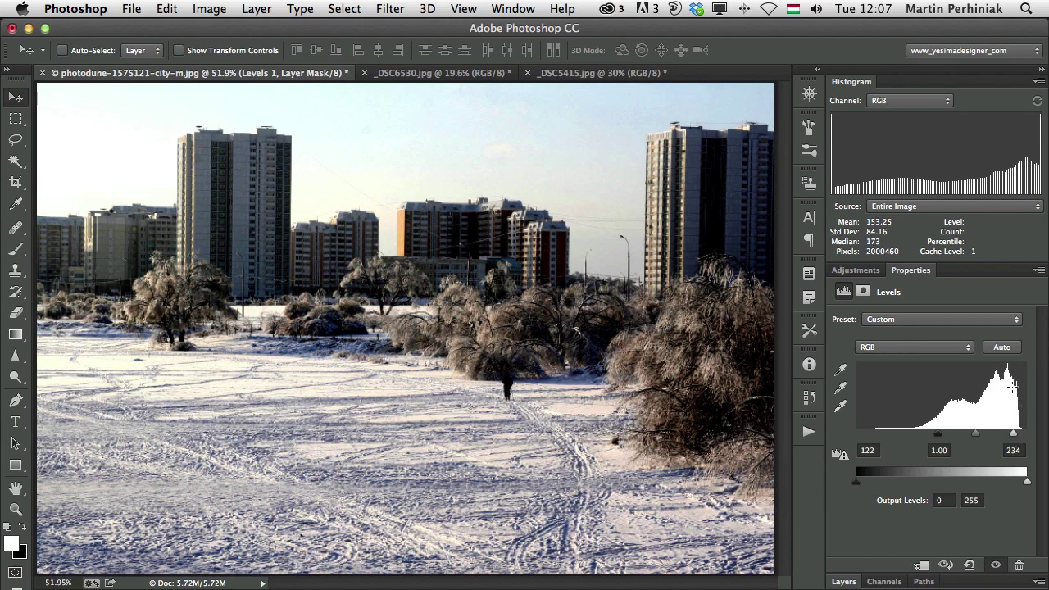
pyautogui.moveTo(1016, 437); pyautogui.dragTo(1016, 439)
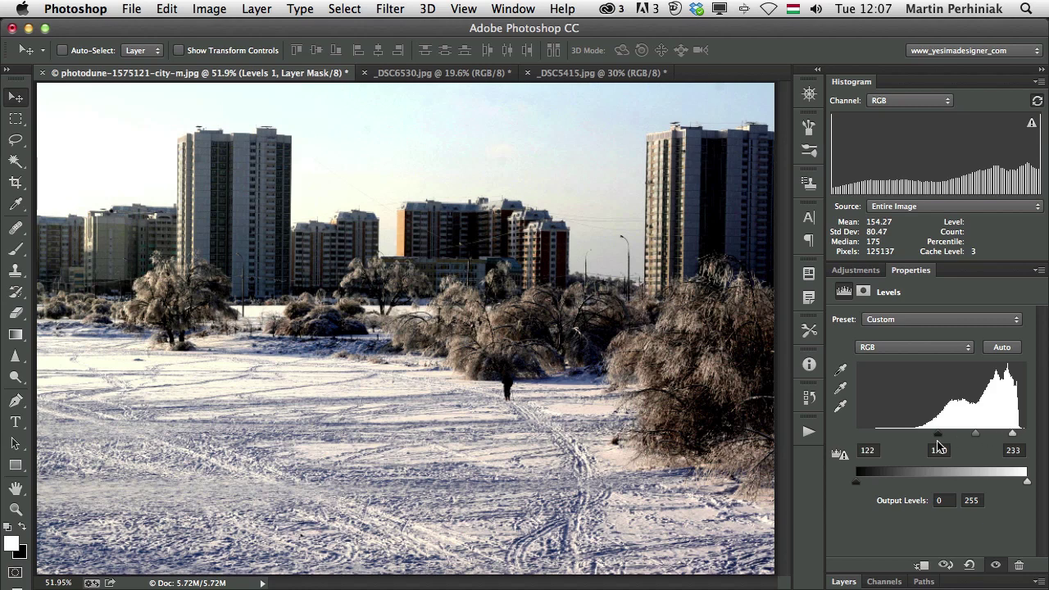
# Step: Preview shadow and highlight clipping, then return the black input to 88
pyautogui.moveTo(938, 436); pyautogui.dragTo(933, 436)
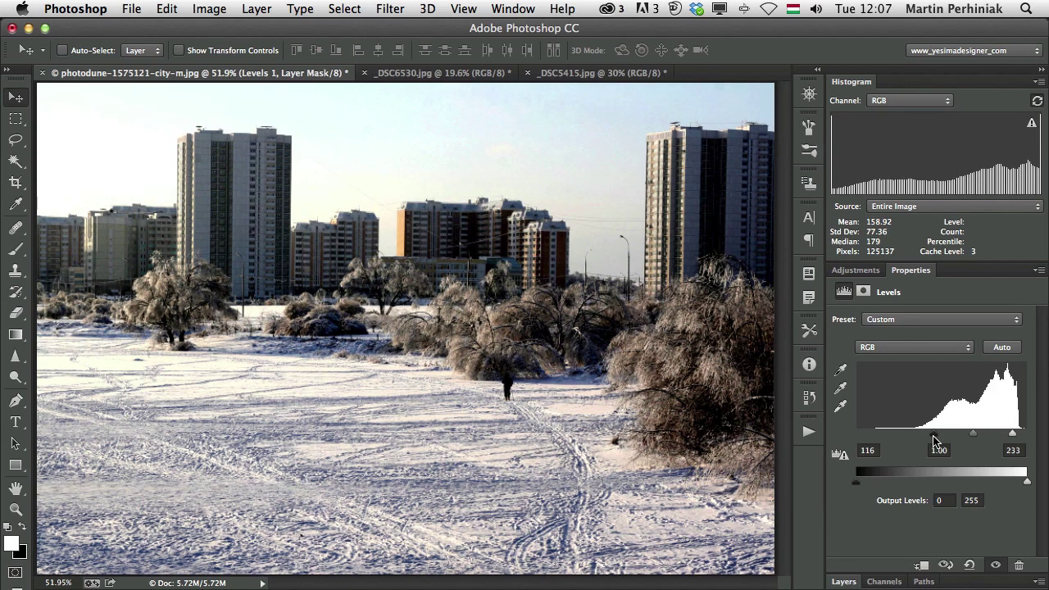
pyautogui.moveTo(934, 441)
pyautogui.mouseDown()
pyautogui.moveTo(904, 441)
pyautogui.moveTo(941, 441)
pyautogui.mouseUp()
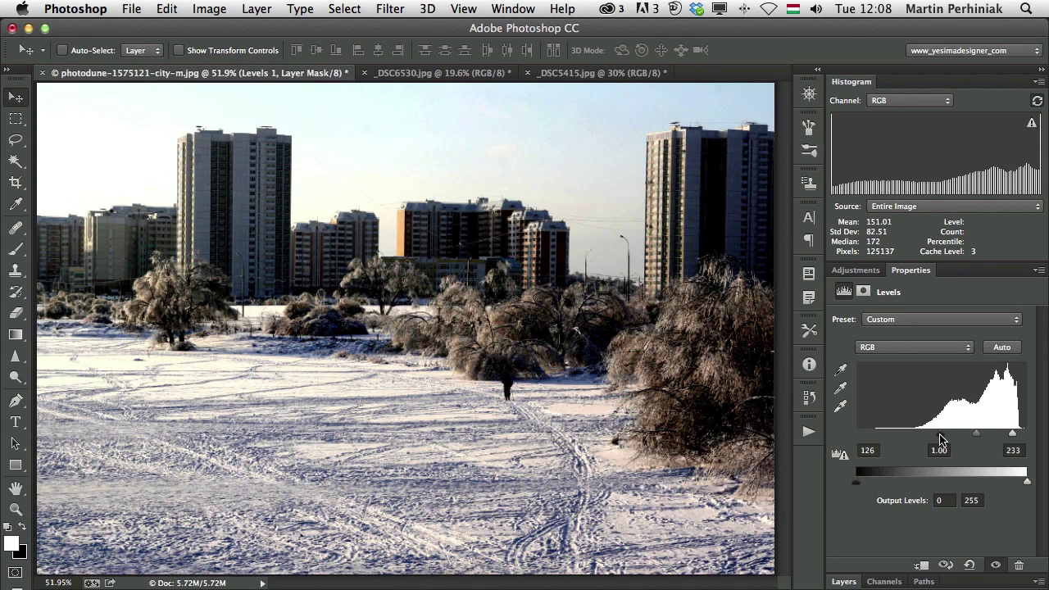
pyautogui.moveTo(1014, 436); pyautogui.dragTo(1021, 437)
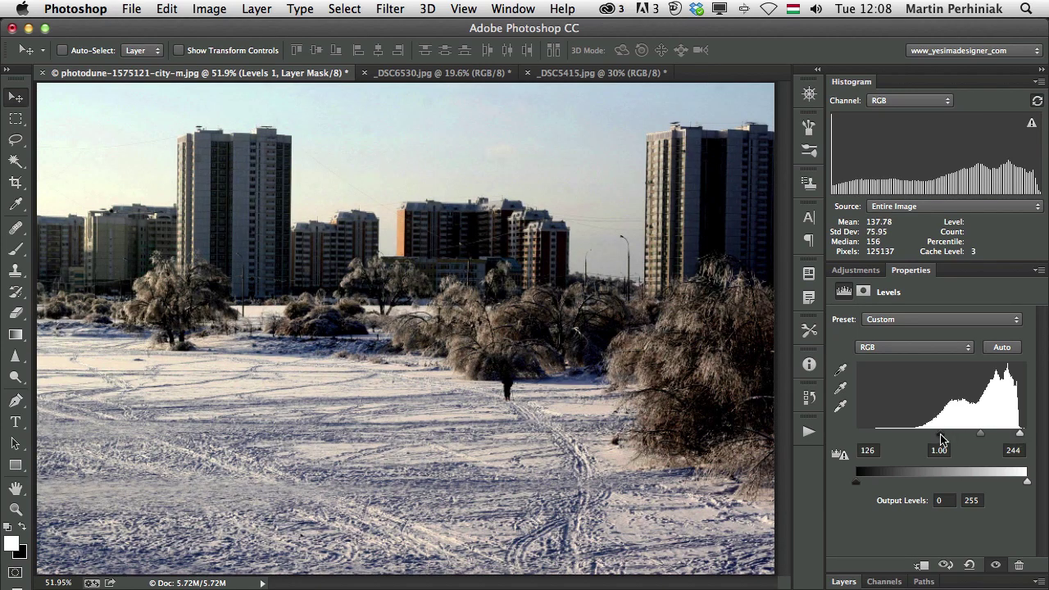
pyautogui.moveTo(940, 435); pyautogui.dragTo(915, 438)
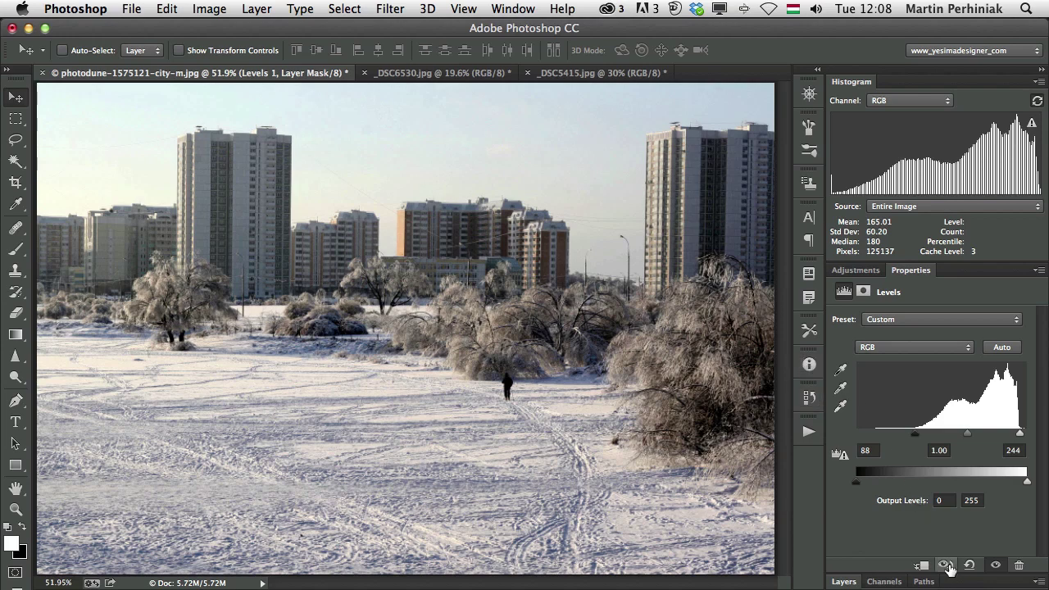
# Step: Lower the snow scene's black input from 88 to 60, checking shadow clipping and before/after views
pyautogui.moveTo(949, 567); pyautogui.dragTo(950, 565)
pyautogui.moveTo(944, 566); pyautogui.dragTo(945, 567)
pyautogui.moveTo(913, 435); pyautogui.dragTo(896, 435)
pyautogui.moveTo(945, 566); pyautogui.dragTo(947, 570)
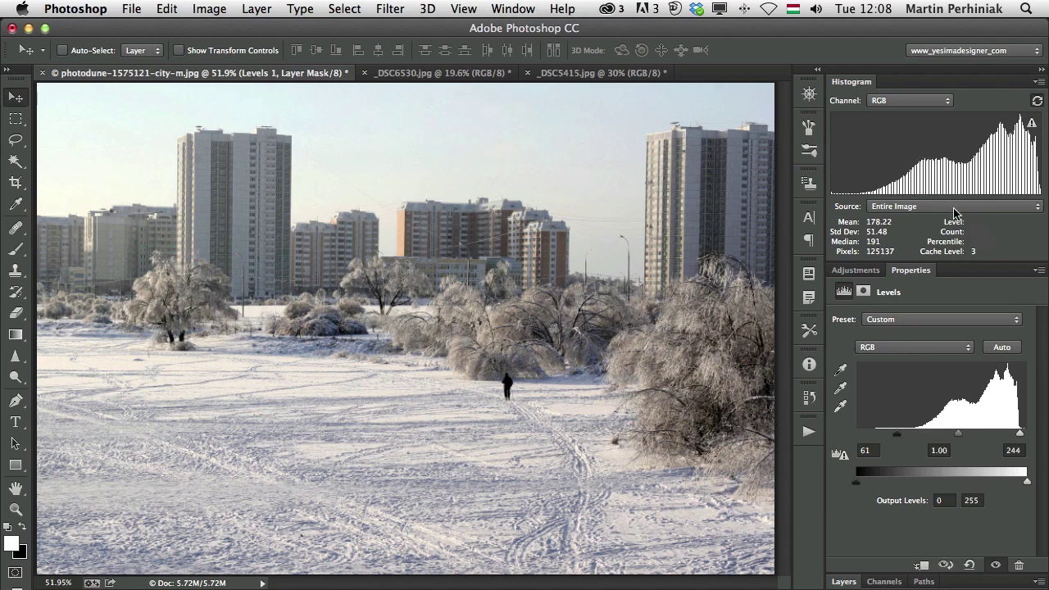
pyautogui.moveTo(896, 434); pyautogui.dragTo(897, 438)
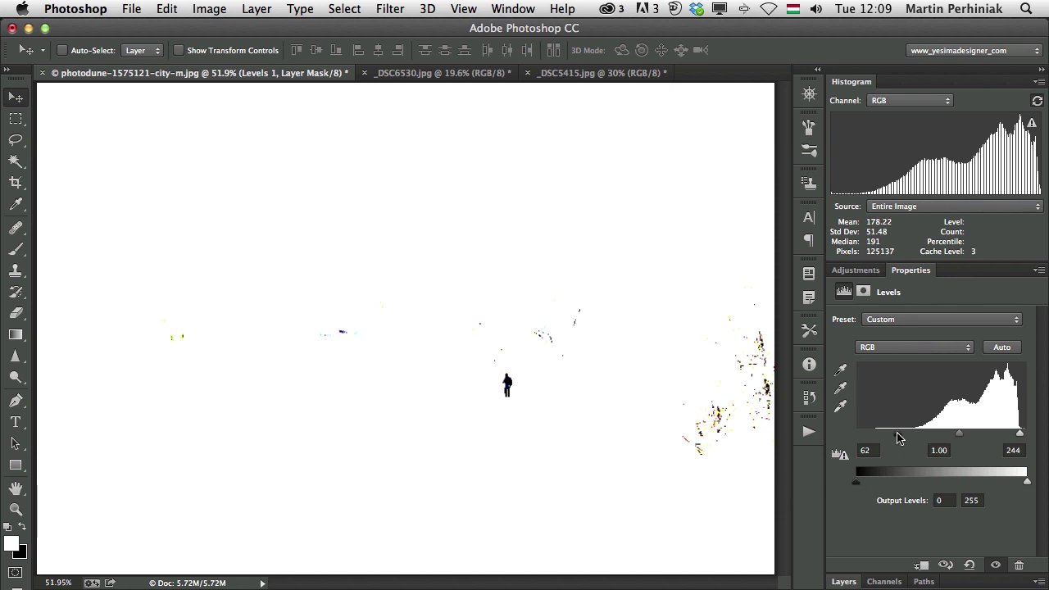
pyautogui.moveTo(898, 436)
pyautogui.mouseDown()
pyautogui.moveTo(854, 433)
pyautogui.moveTo(896, 442)
pyautogui.mouseUp()
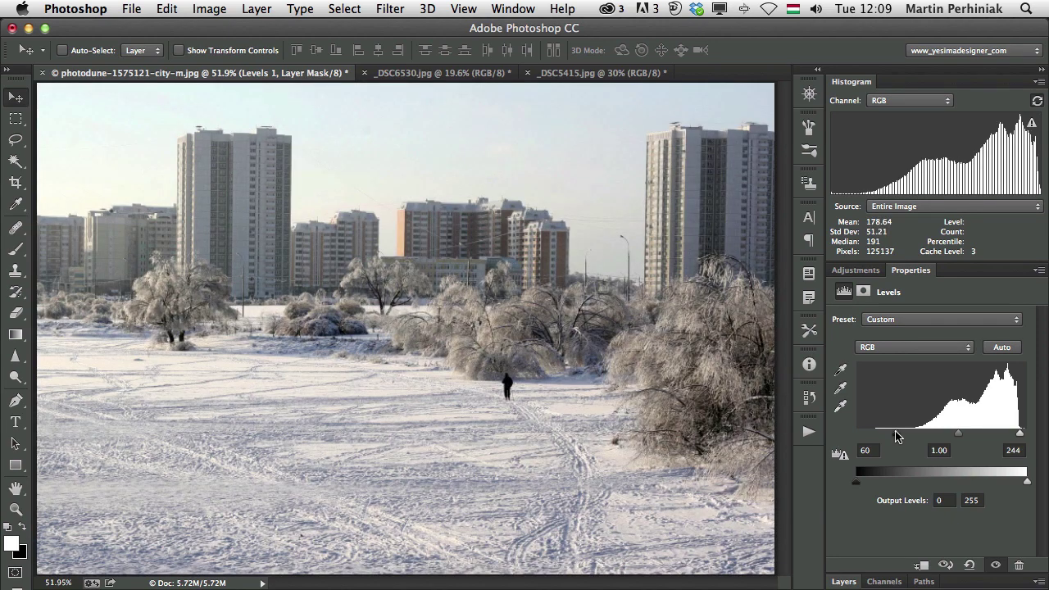
pyautogui.click(949, 566)
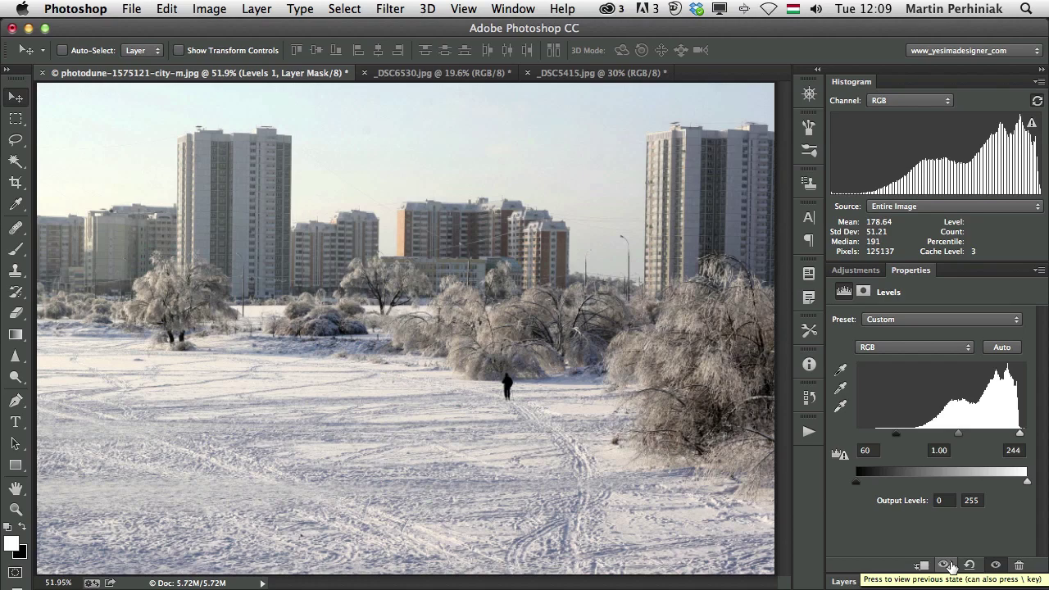
pyautogui.click(949, 567)
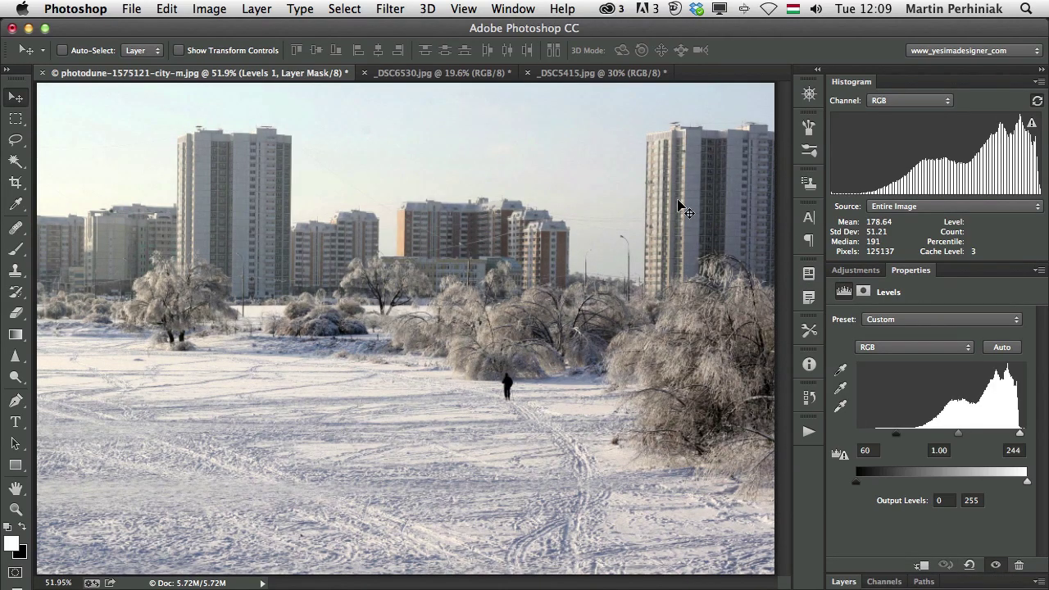
# Step: Add a Levels layer to the portrait and pull its white input down to brighten it
pyautogui.click(585, 74)
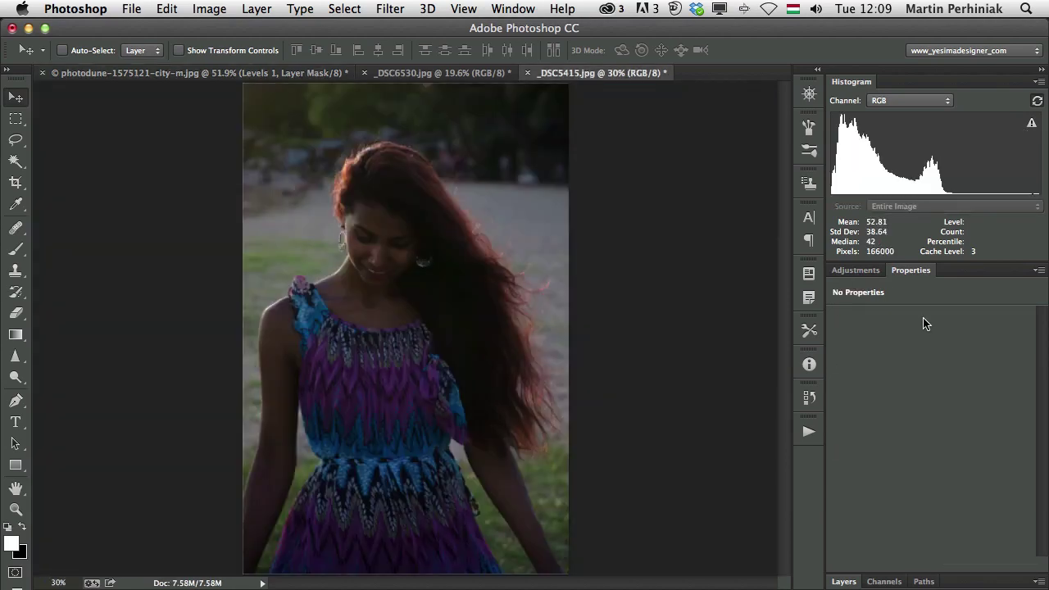
pyautogui.click(863, 275)
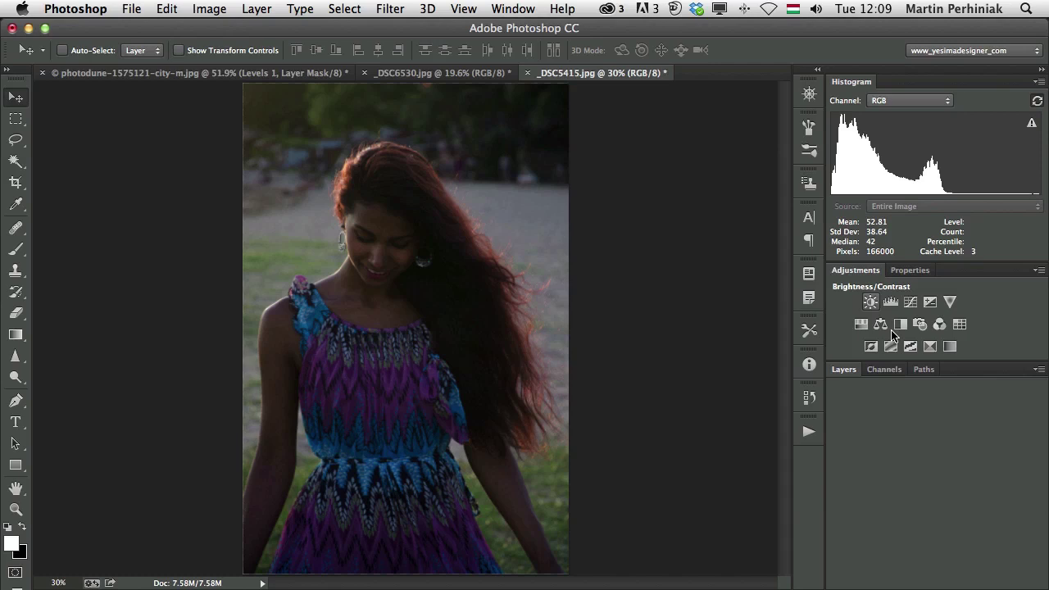
pyautogui.click(890, 302)
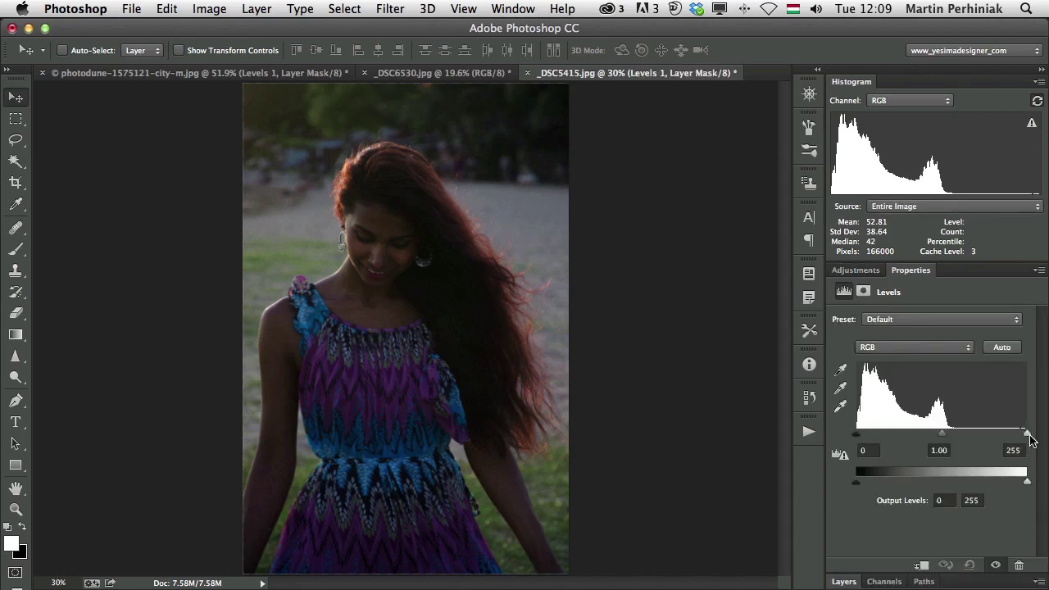
pyautogui.moveTo(1026, 433); pyautogui.dragTo(962, 434)
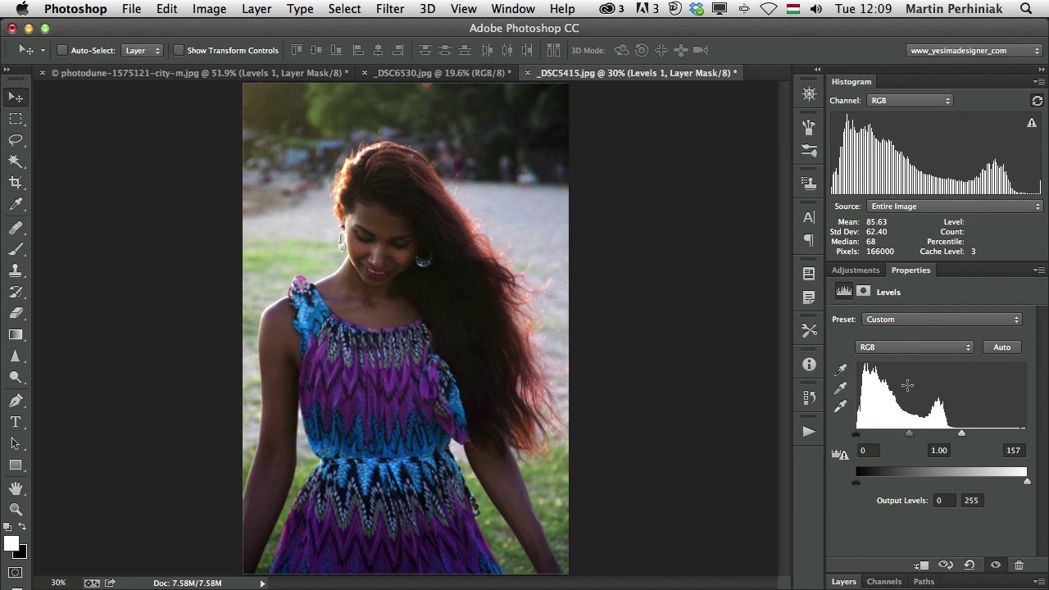
pyautogui.moveTo(961, 434); pyautogui.dragTo(959, 435)
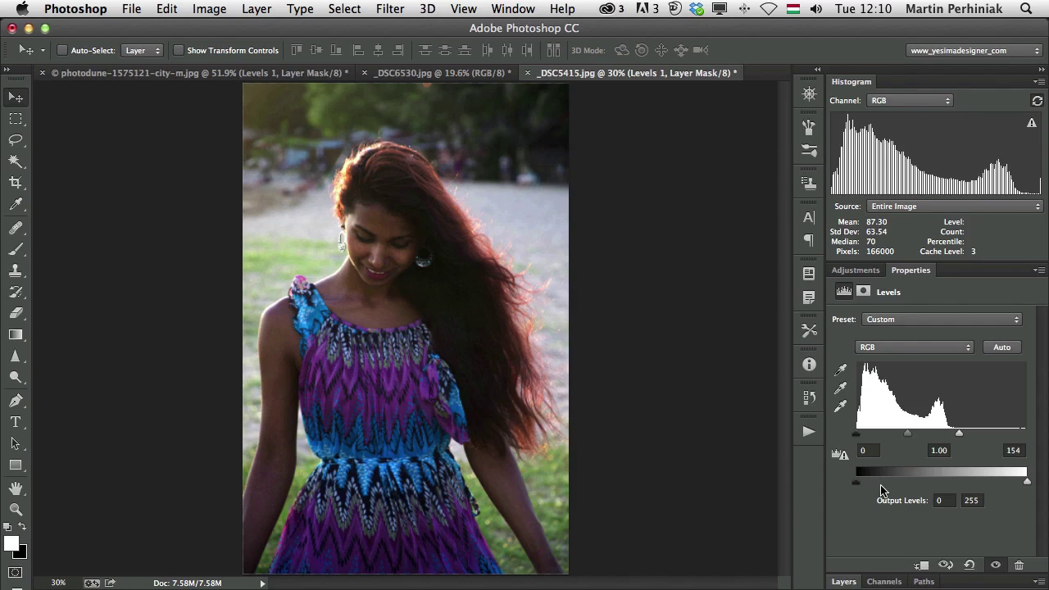
# Step: Compare the portrait before and after Levels and check highlight clipping, settling the white input at 174
pyautogui.click(944, 566)
pyautogui.click(944, 566)
pyautogui.click(944, 565)
pyautogui.click(944, 566)
pyautogui.moveTo(958, 434); pyautogui.dragTo(957, 434)
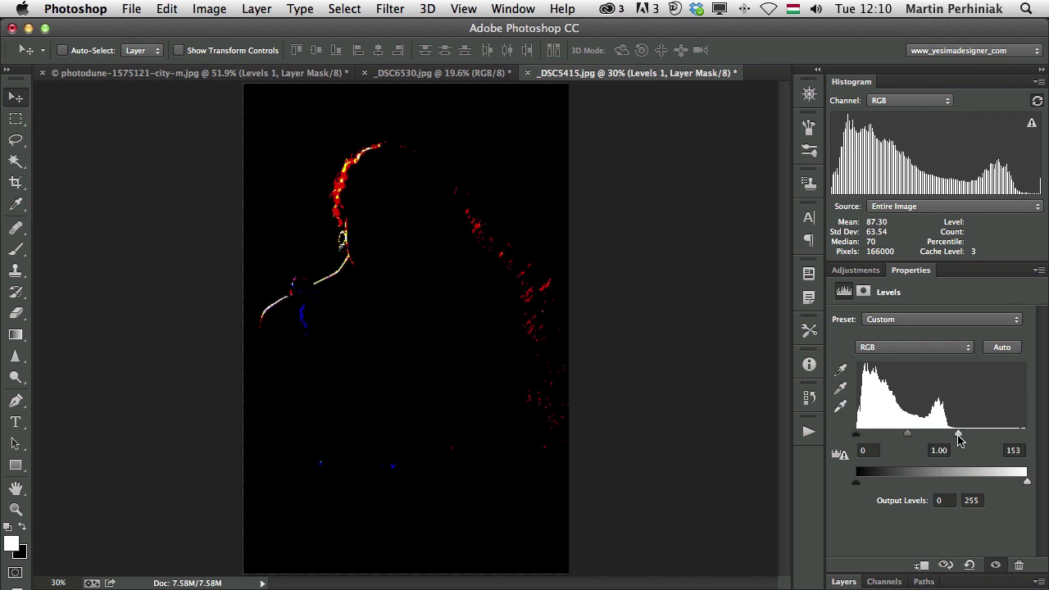
pyautogui.moveTo(959, 441); pyautogui.dragTo(973, 436)
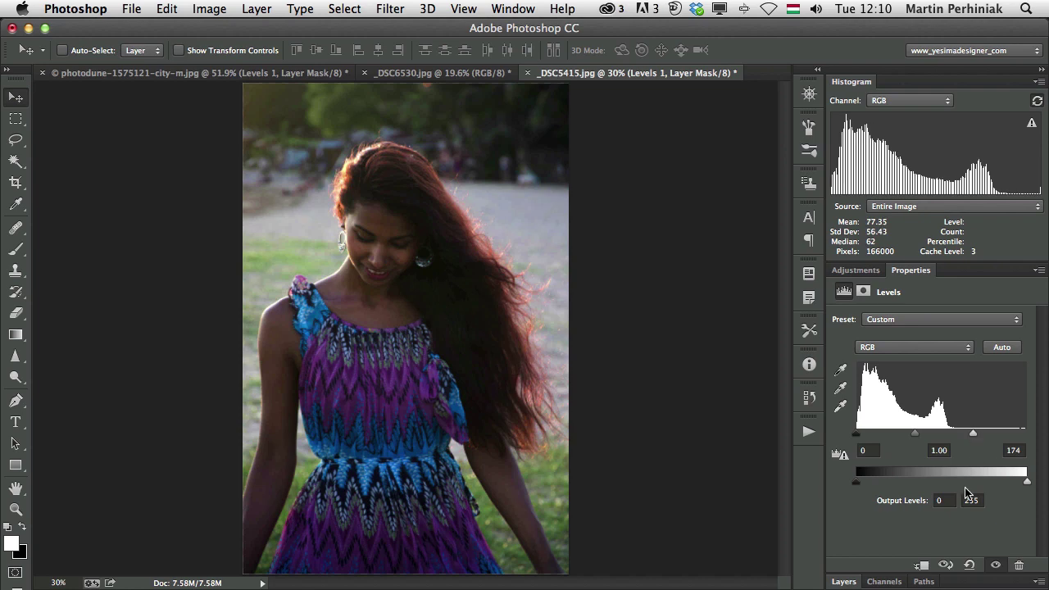
pyautogui.click(945, 566)
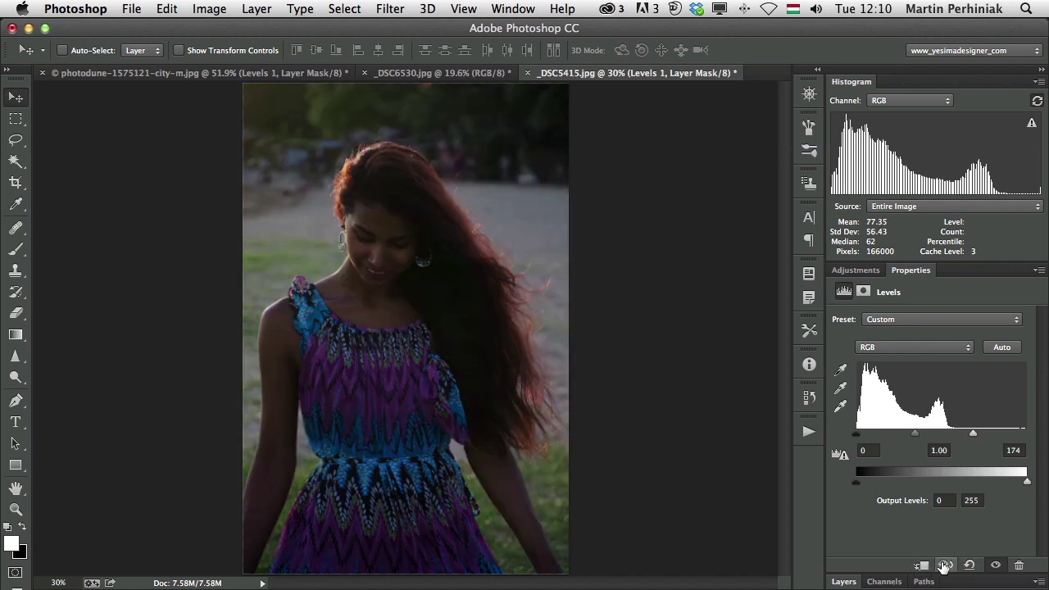
pyautogui.click(945, 565)
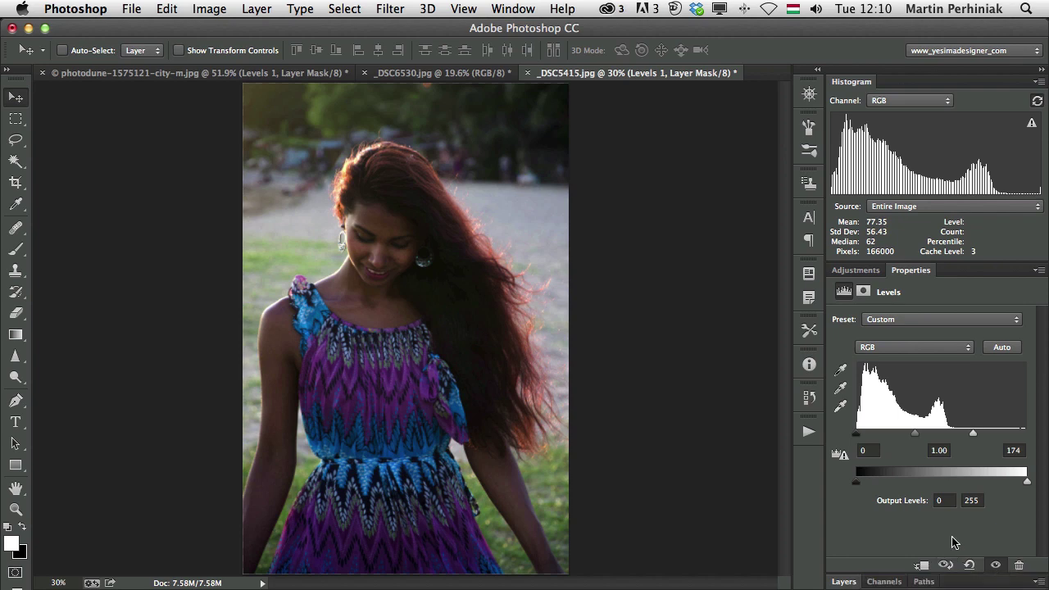
pyautogui.click(945, 566)
pyautogui.click(945, 565)
# Step: Refresh the portrait histogram uncached and view Red, Green, Luminosity and Colors before returning to RGB
pyautogui.doubleClick(915, 172)
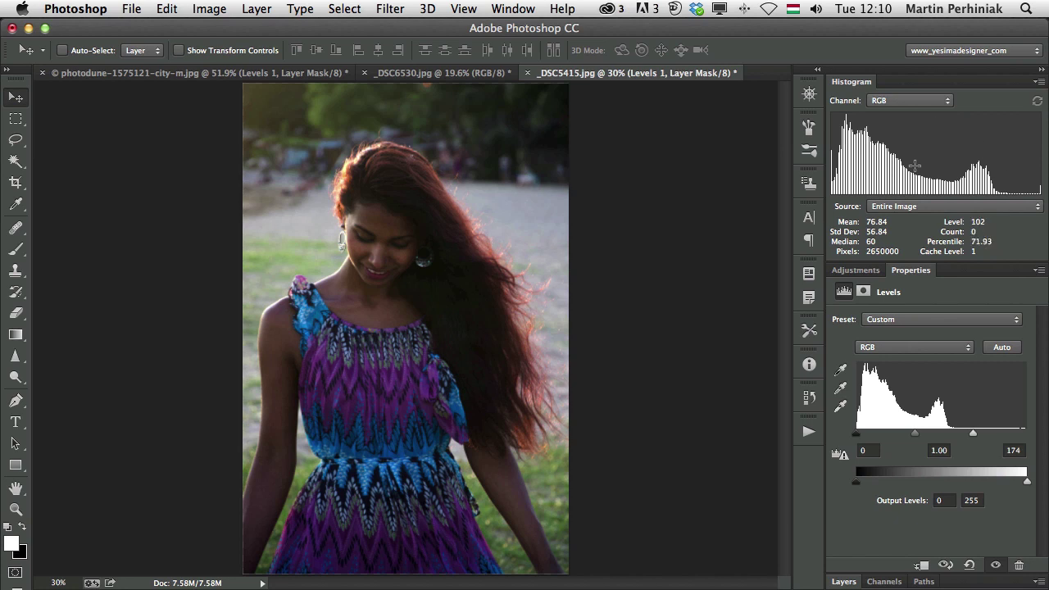
pyautogui.click(897, 102)
pyautogui.click(917, 109)
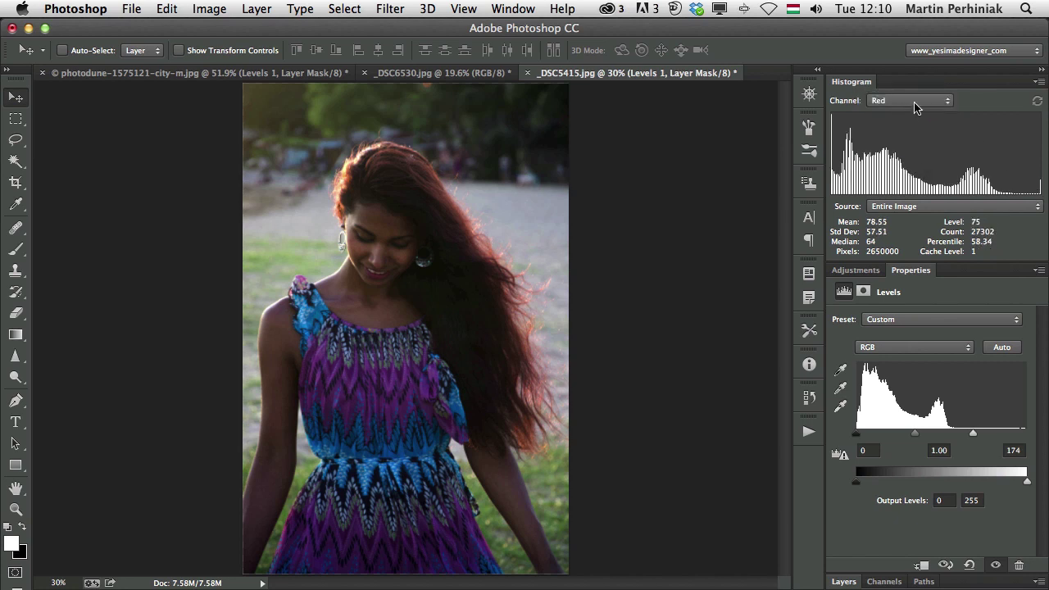
pyautogui.click(916, 108)
pyautogui.click(907, 110)
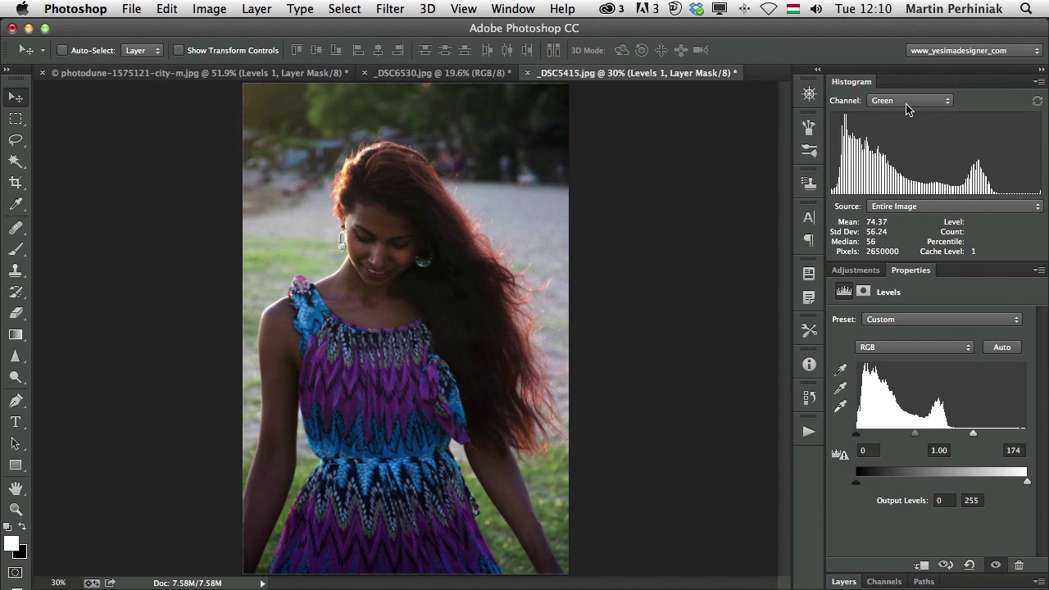
pyautogui.click(906, 110)
pyautogui.click(907, 121)
pyautogui.click(906, 110)
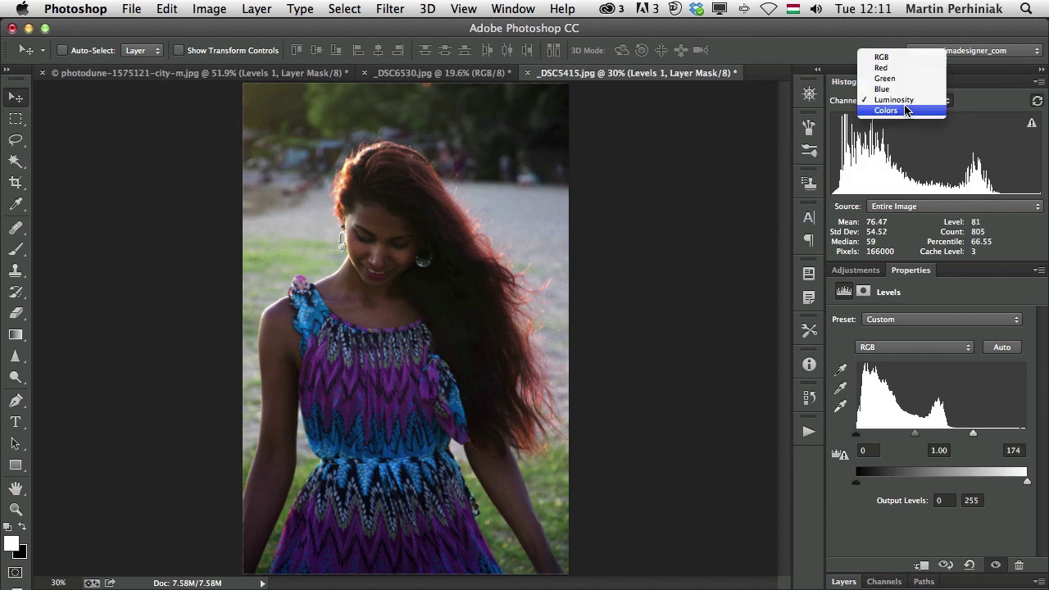
pyautogui.click(906, 110)
pyautogui.click(906, 100)
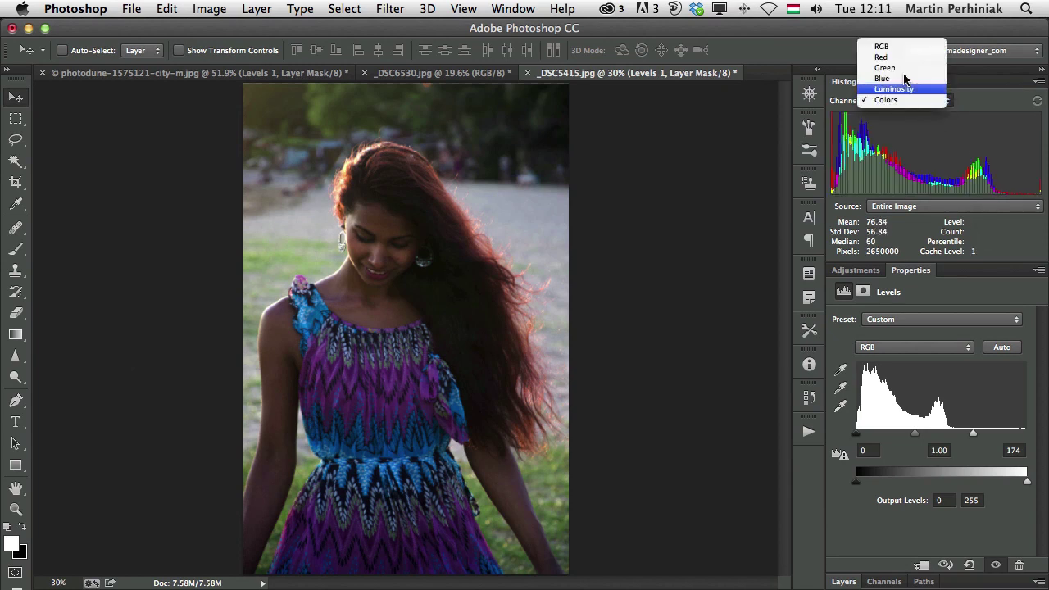
pyautogui.click(900, 46)
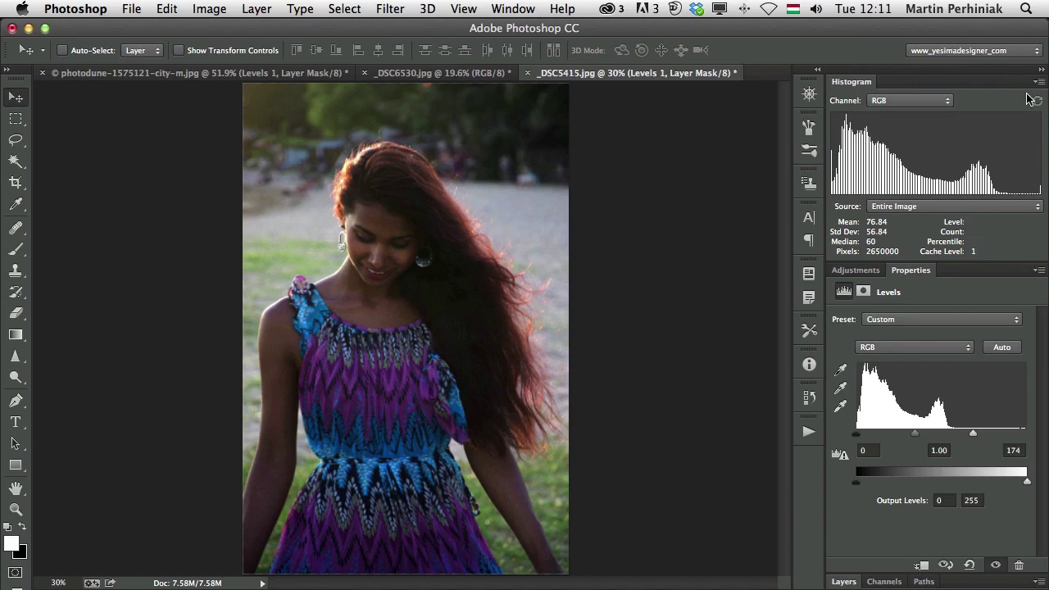
# Step: Fit the boat photo on screen and add a Levels layer with black input 28, white 237
pyautogui.click(405, 74)
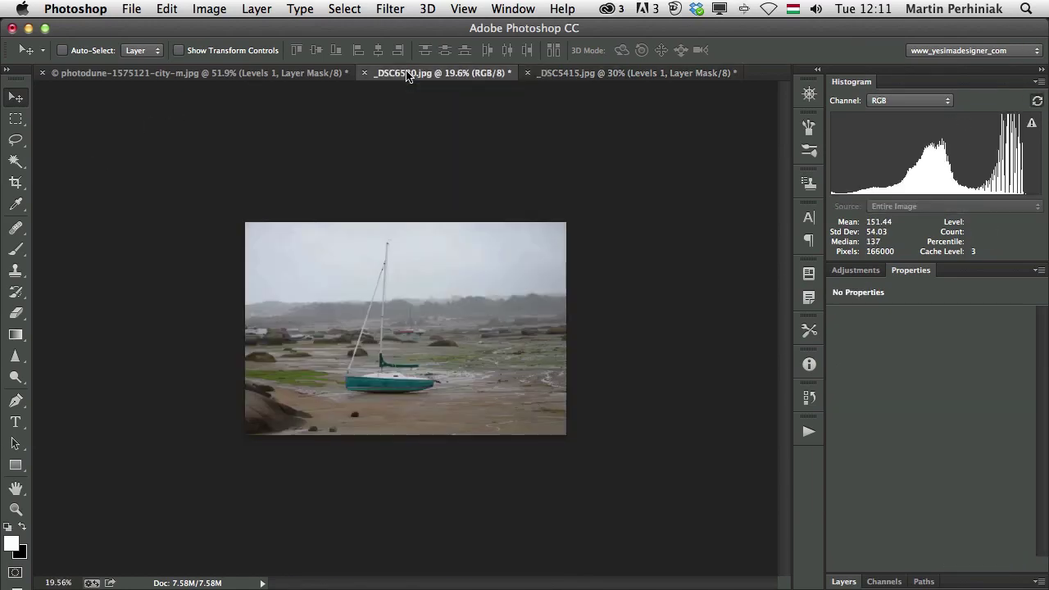
pyautogui.press('super+0')
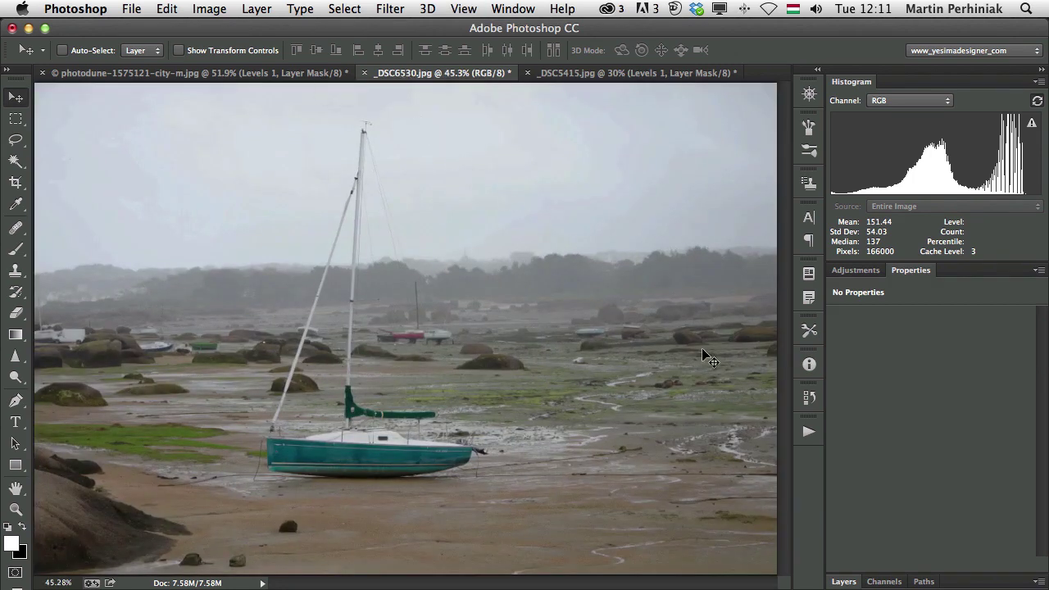
pyautogui.click(859, 270)
pyautogui.click(892, 303)
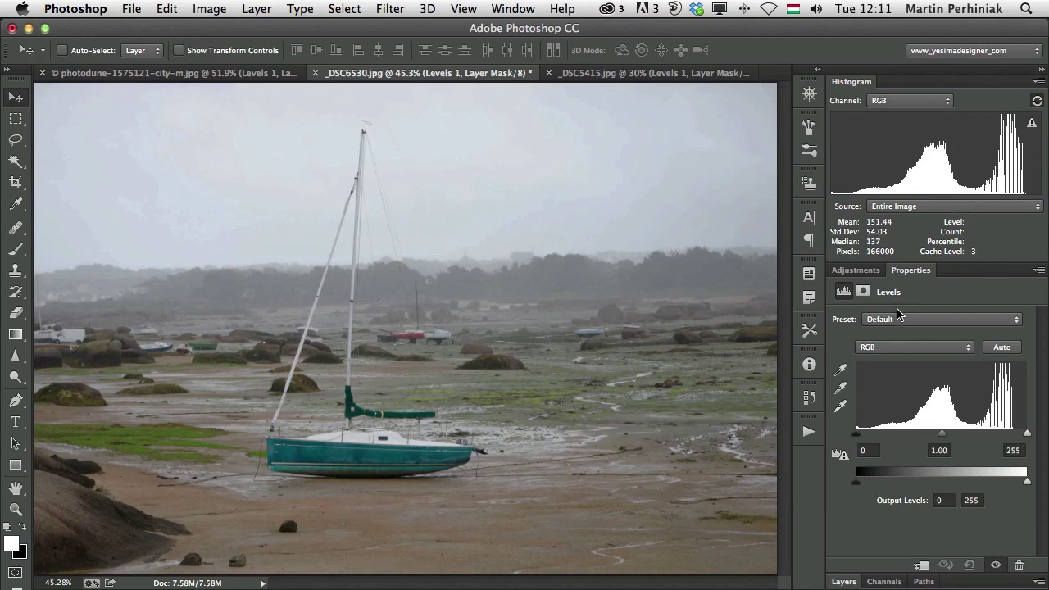
pyautogui.moveTo(1028, 439); pyautogui.dragTo(1016, 439)
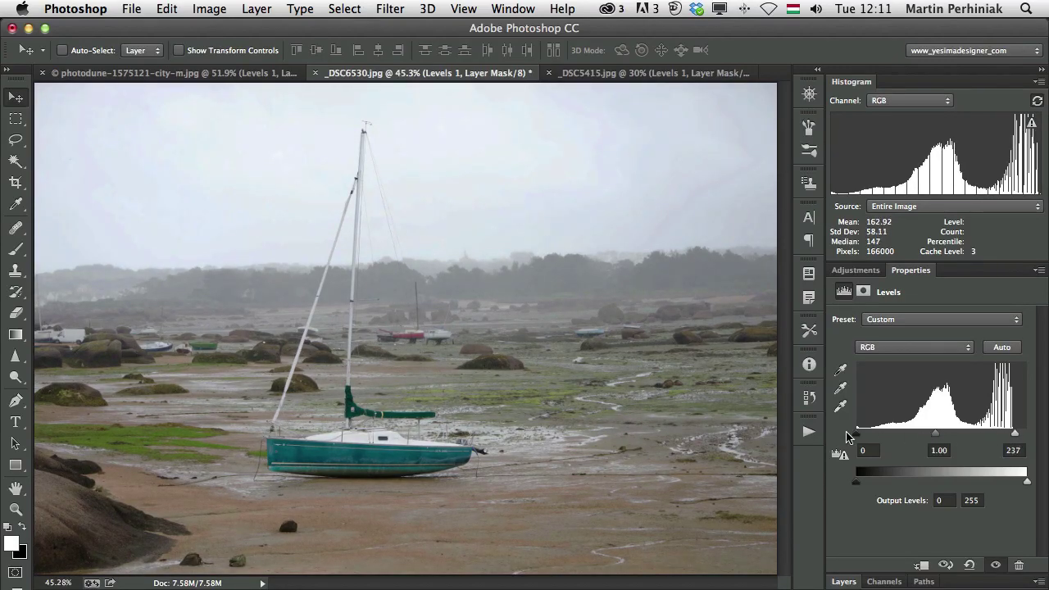
pyautogui.moveTo(856, 435); pyautogui.dragTo(875, 439)
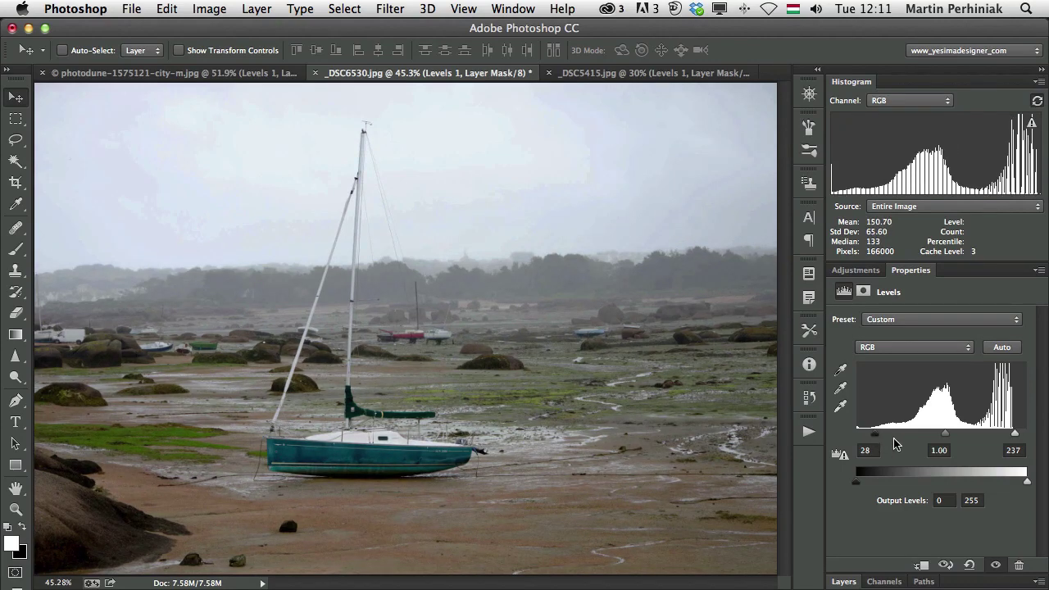
# Step: Toggle the previous-state view repeatedly to compare the boat photo before and after Levels
pyautogui.click(946, 566)
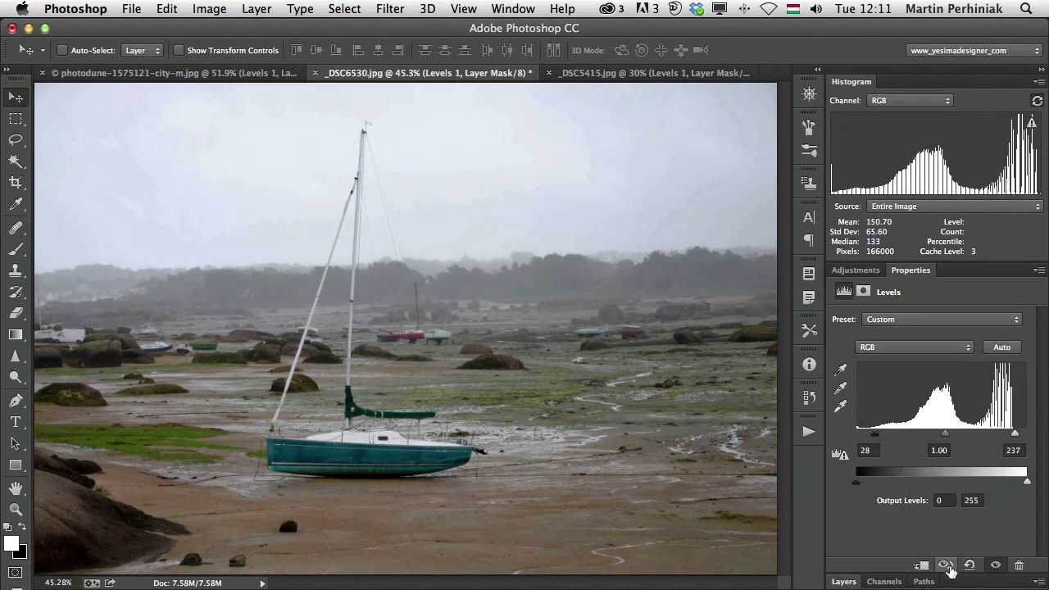
pyautogui.click(948, 567)
pyautogui.click(947, 567)
pyautogui.click(947, 567)
pyautogui.click(947, 568)
pyautogui.click(948, 567)
pyautogui.click(947, 567)
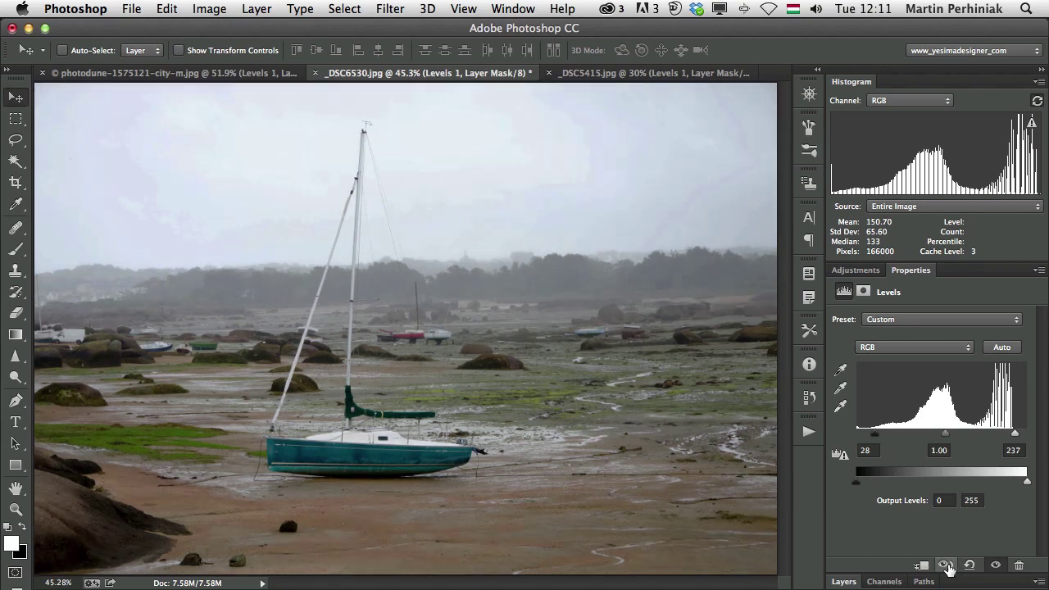
pyautogui.click(948, 567)
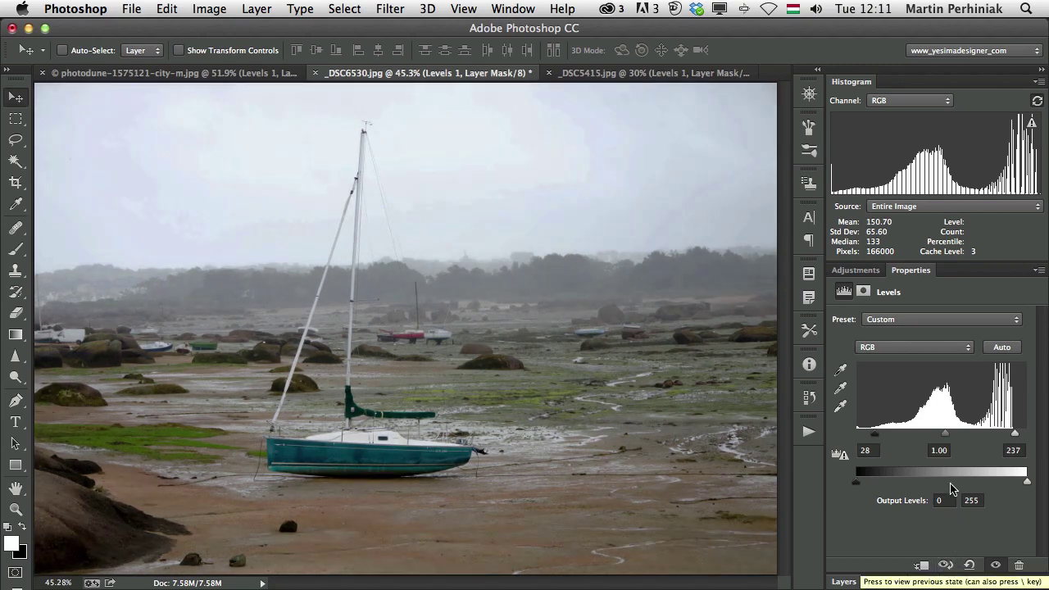
# Step: Set the boat photo's Levels midtone to 0.94, trying the output sliders but keeping them at 0 and 255
pyautogui.moveTo(945, 434)
pyautogui.mouseDown()
pyautogui.moveTo(956, 435)
pyautogui.moveTo(923, 440)
pyautogui.moveTo(954, 440)
pyautogui.mouseUp()
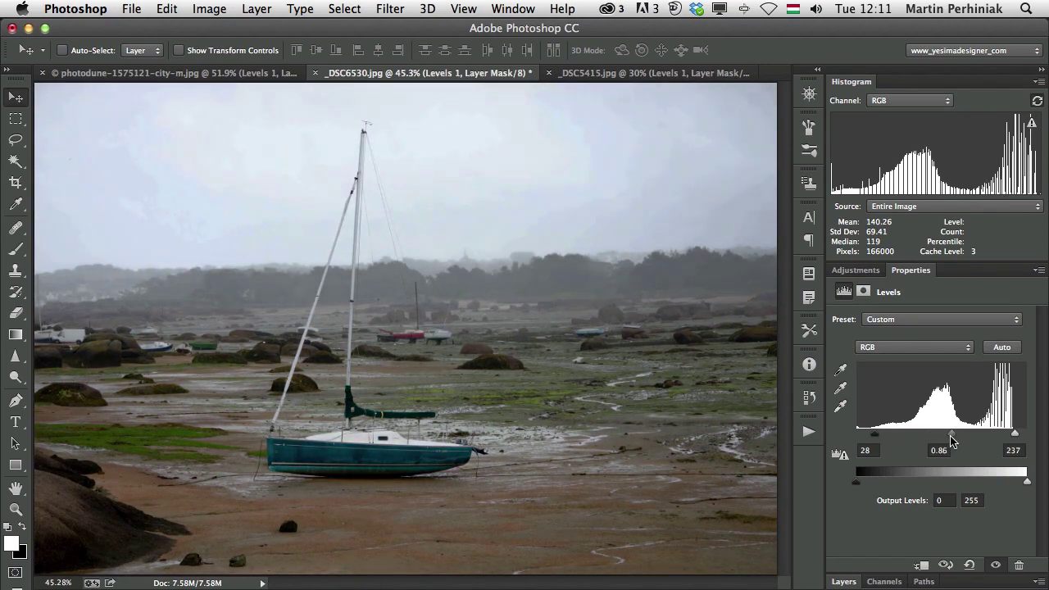
pyautogui.moveTo(952, 437); pyautogui.dragTo(948, 440)
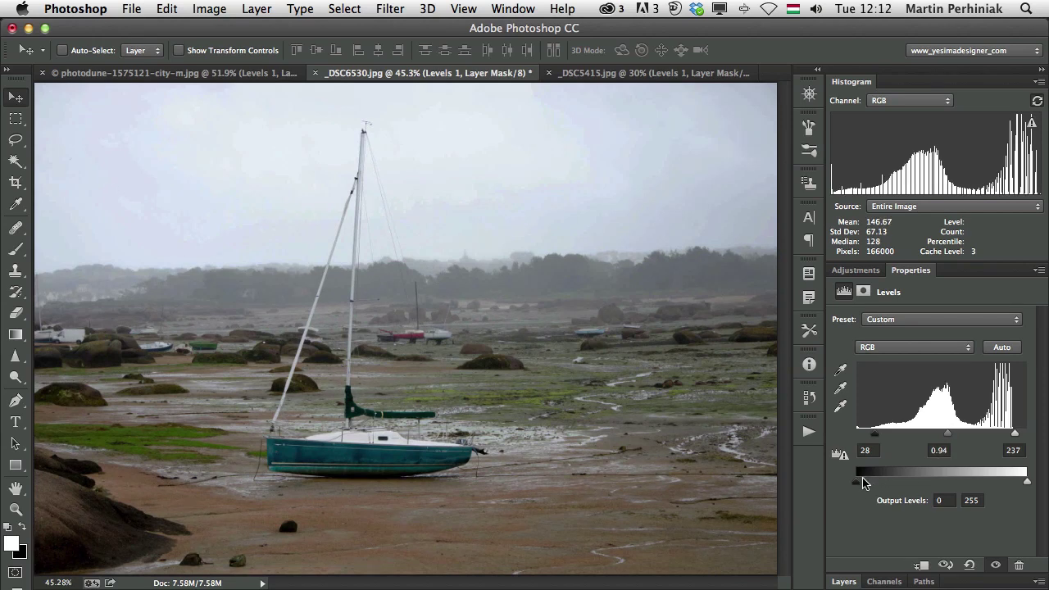
pyautogui.moveTo(856, 485)
pyautogui.mouseDown()
pyautogui.moveTo(930, 489)
pyautogui.moveTo(844, 482)
pyautogui.mouseUp()
pyautogui.moveTo(1029, 485)
pyautogui.mouseDown()
pyautogui.moveTo(948, 486)
pyautogui.moveTo(1027, 483)
pyautogui.mouseUp()
# Step: Set neutral grey from the sand below the boat with the gray-point eyedropper and compare before and after
pyautogui.click(845, 390)
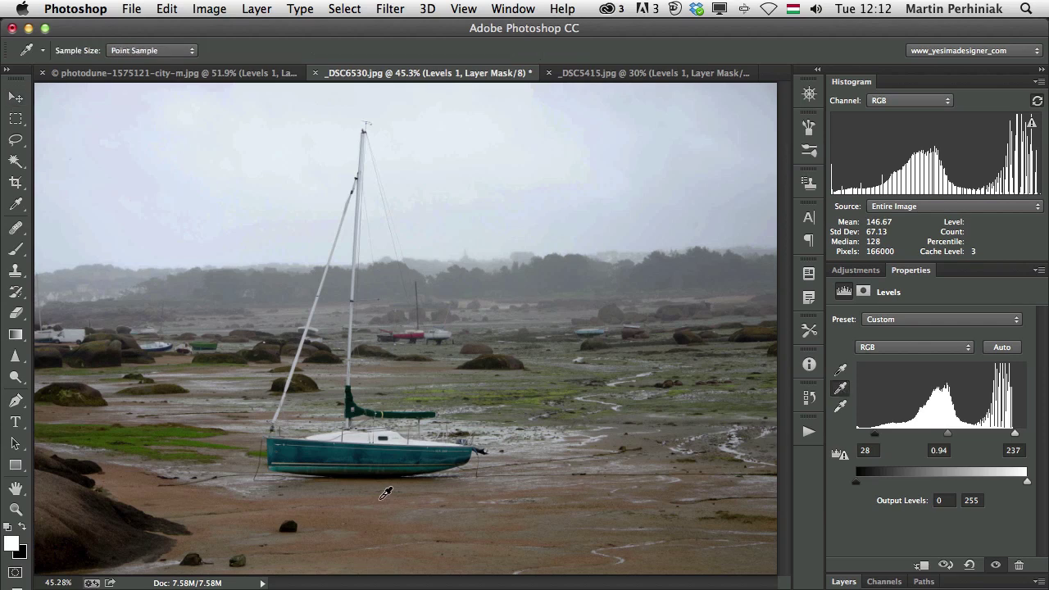
pyautogui.click(364, 430)
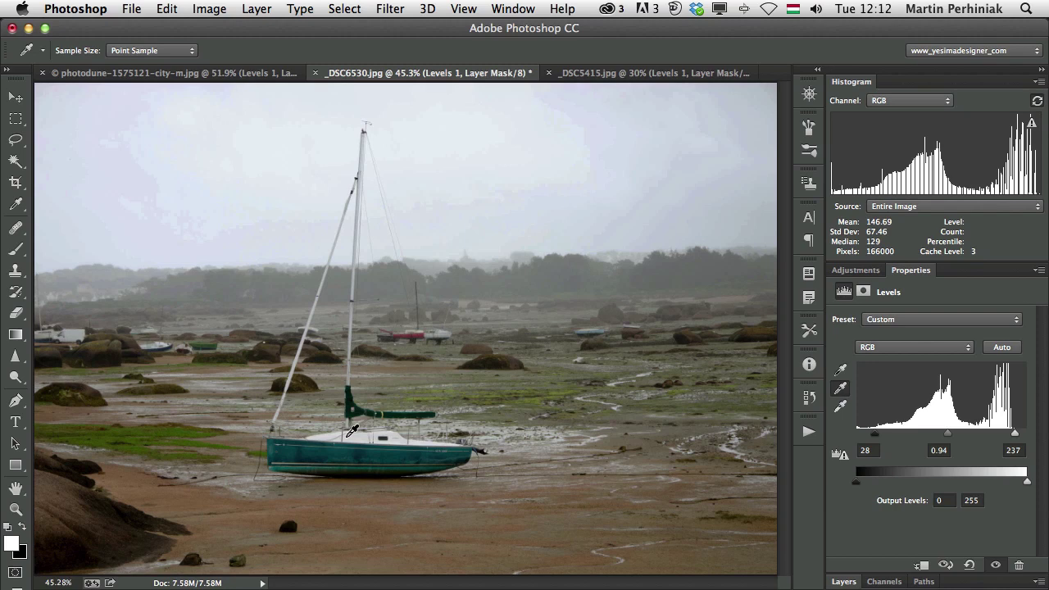
pyautogui.click(945, 565)
pyautogui.click(946, 566)
pyautogui.moveTo(925, 152)
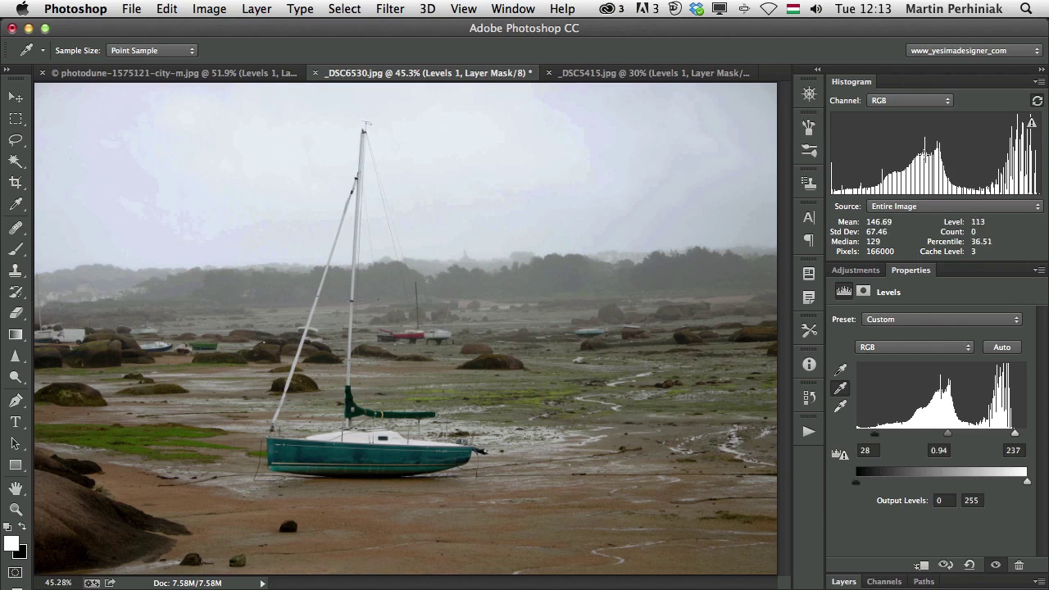